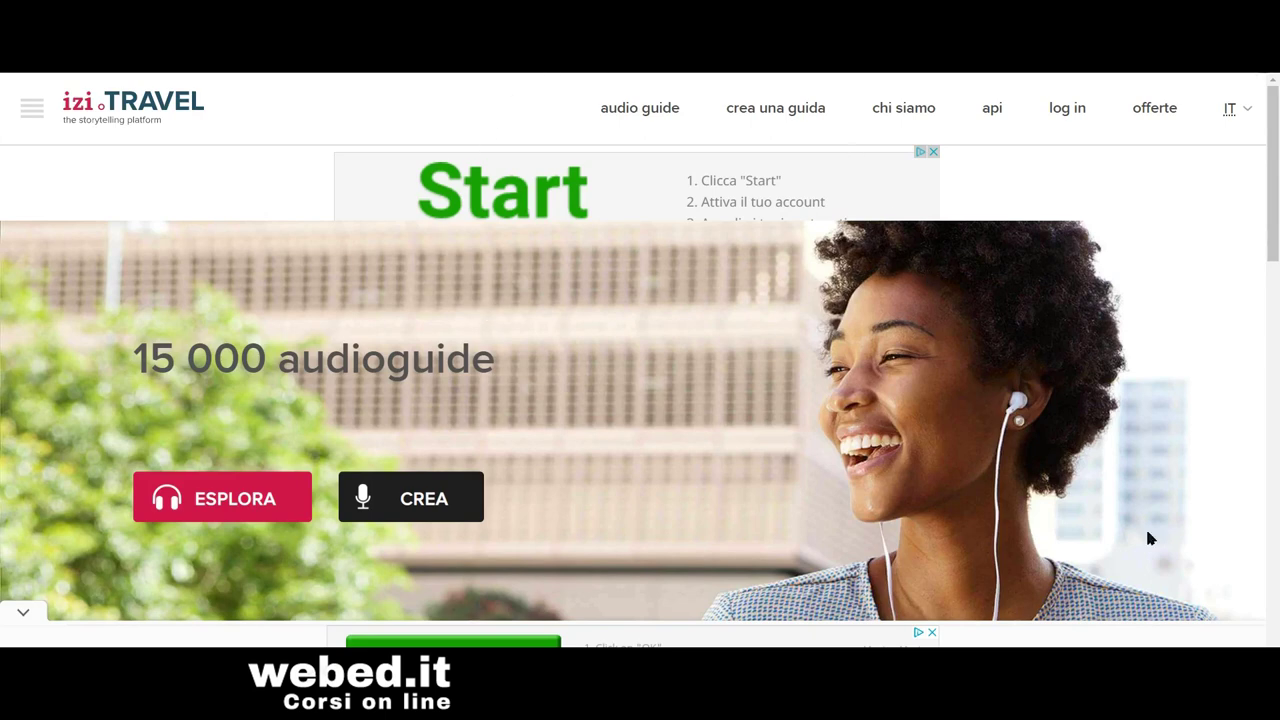
Step: Enter the audio guide creation area for private users (Per privati) and continue as an already registered user to reach the CMS dashboard
click(430, 500)
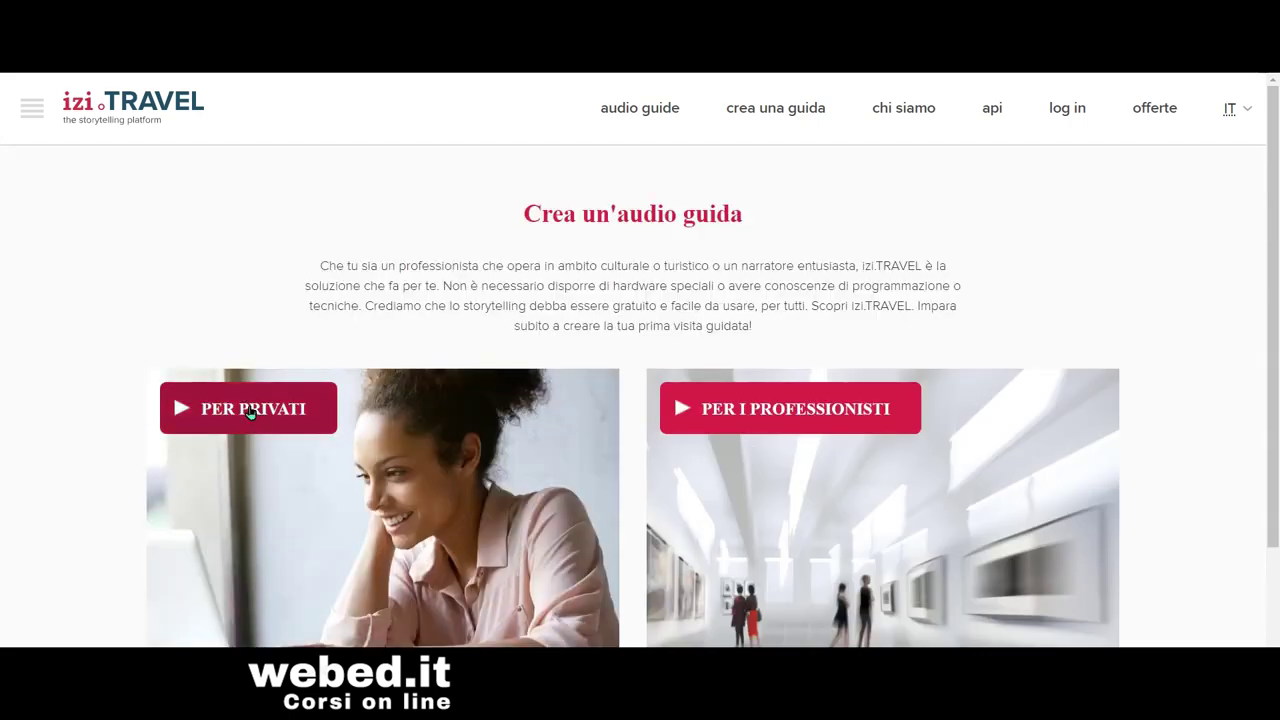
click(250, 410)
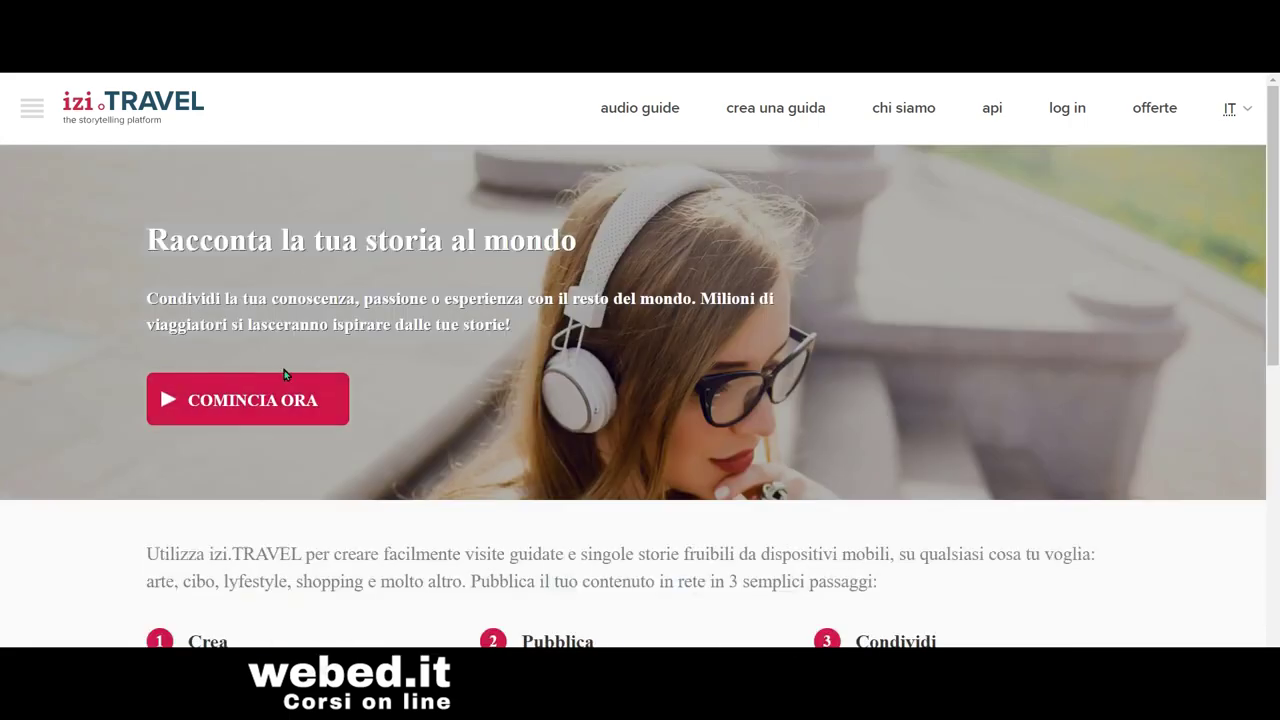
click(283, 397)
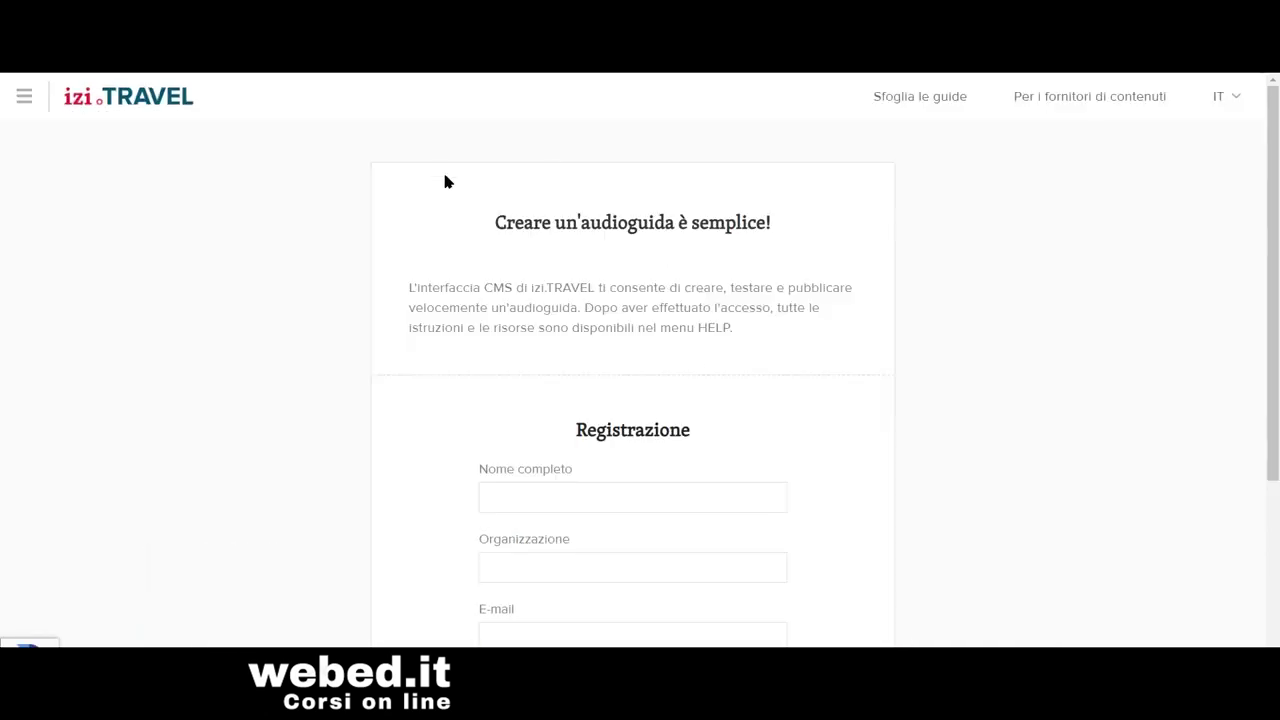
drag(1275, 142, 1275, 298)
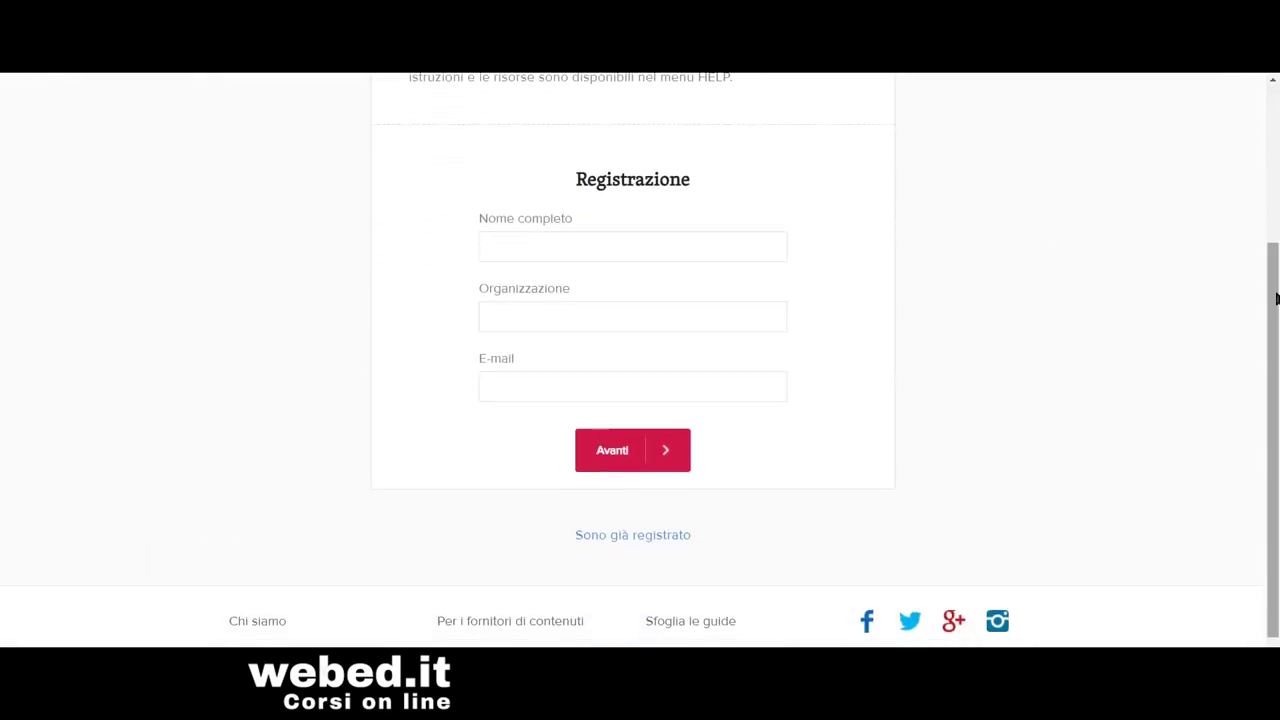
click(648, 537)
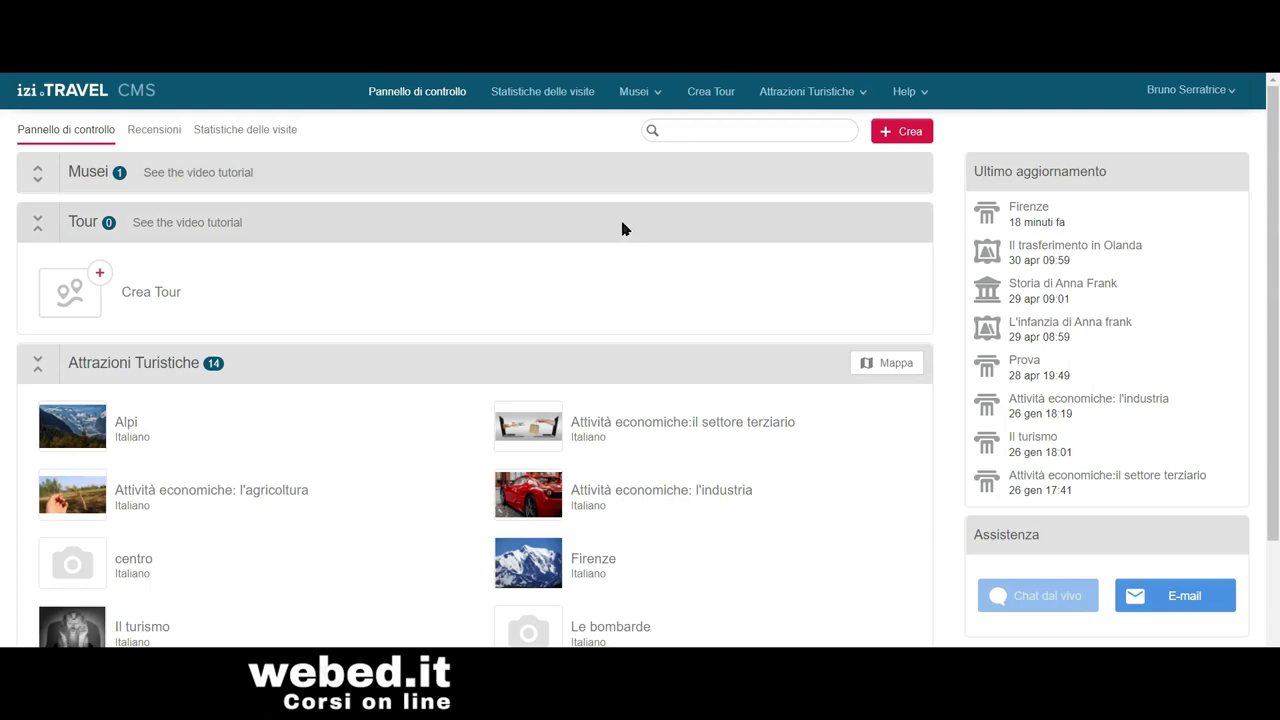
Step: Create a tour named LaToscana with type Tour all'aperto, category A piedi and main language Italiano
click(888, 136)
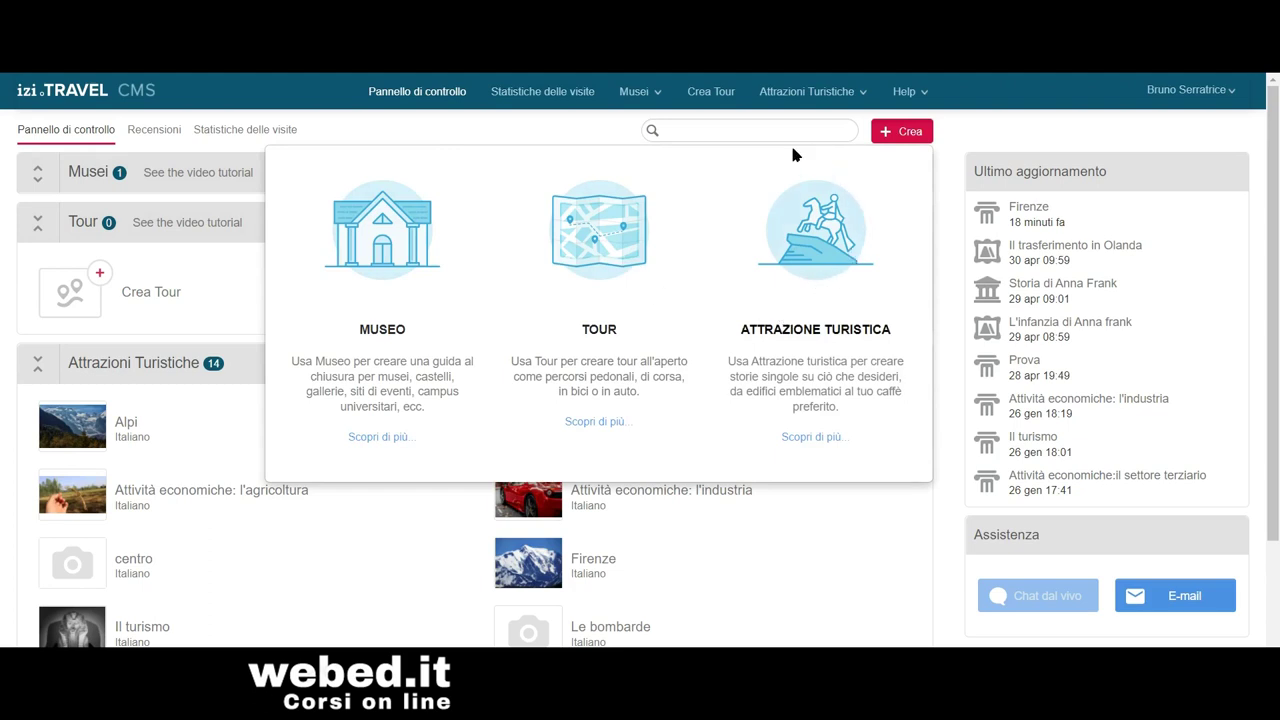
click(598, 265)
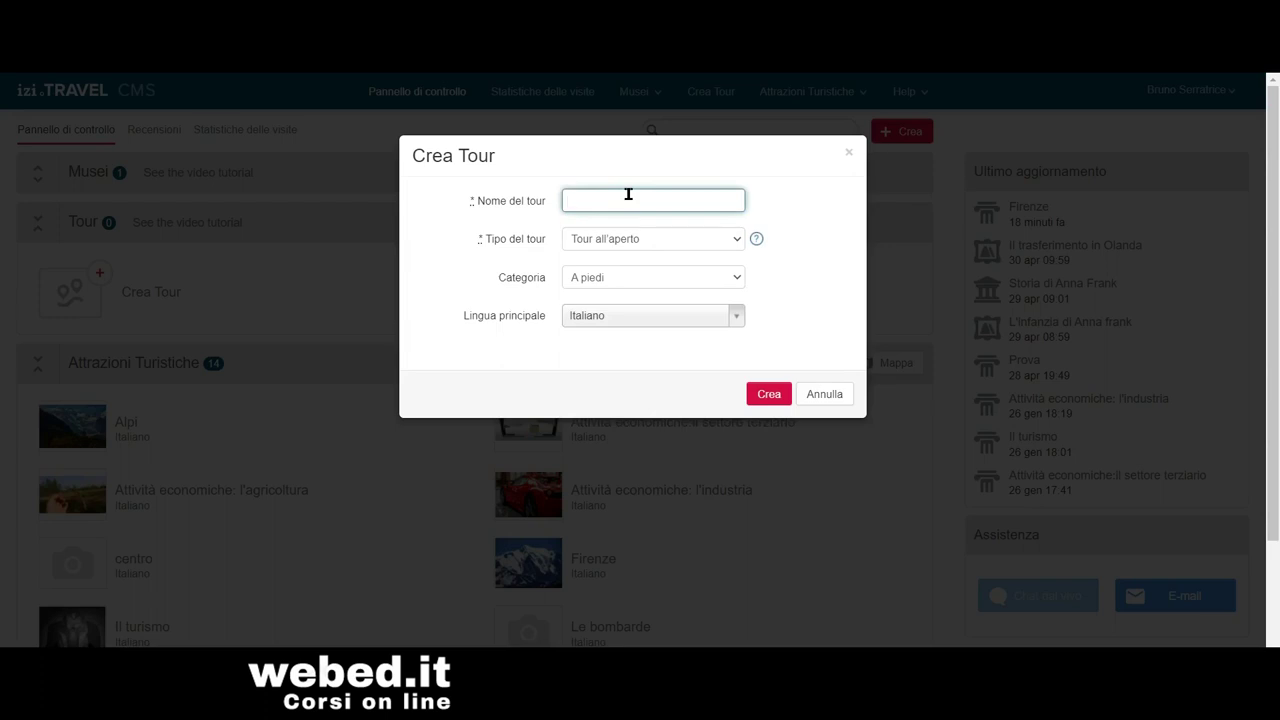
text(LaToscana)
click(737, 243)
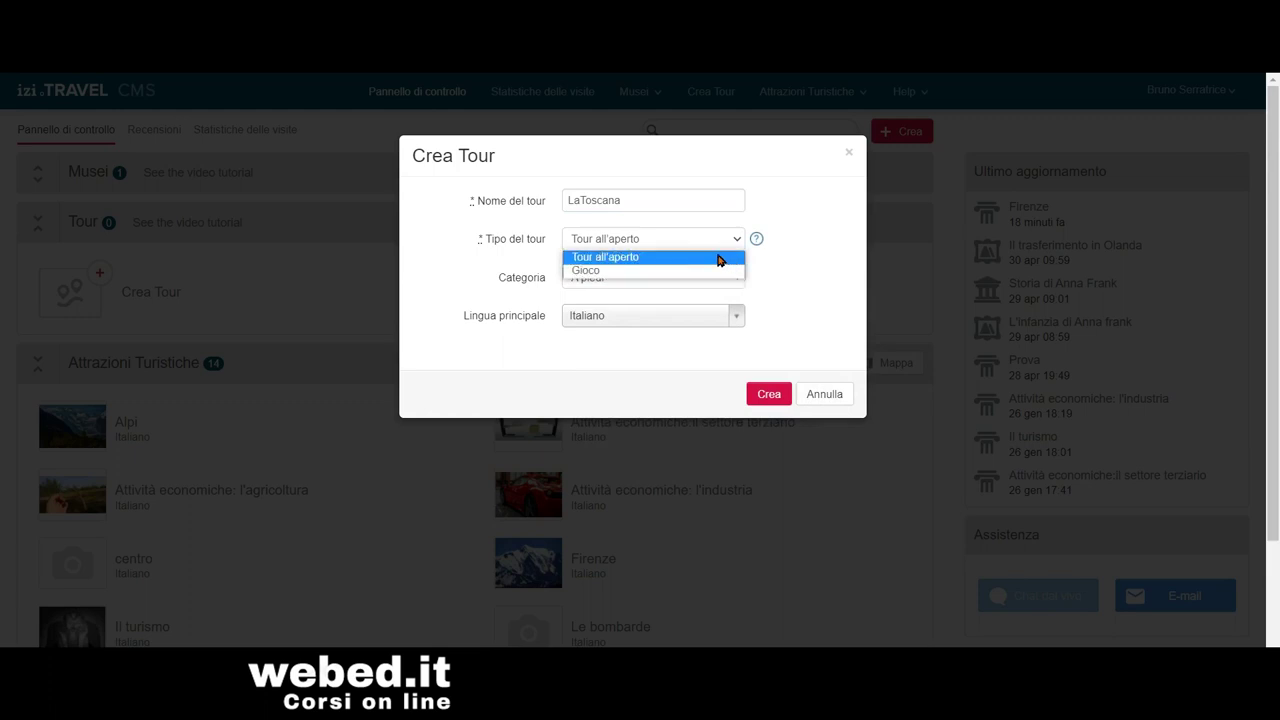
click(717, 257)
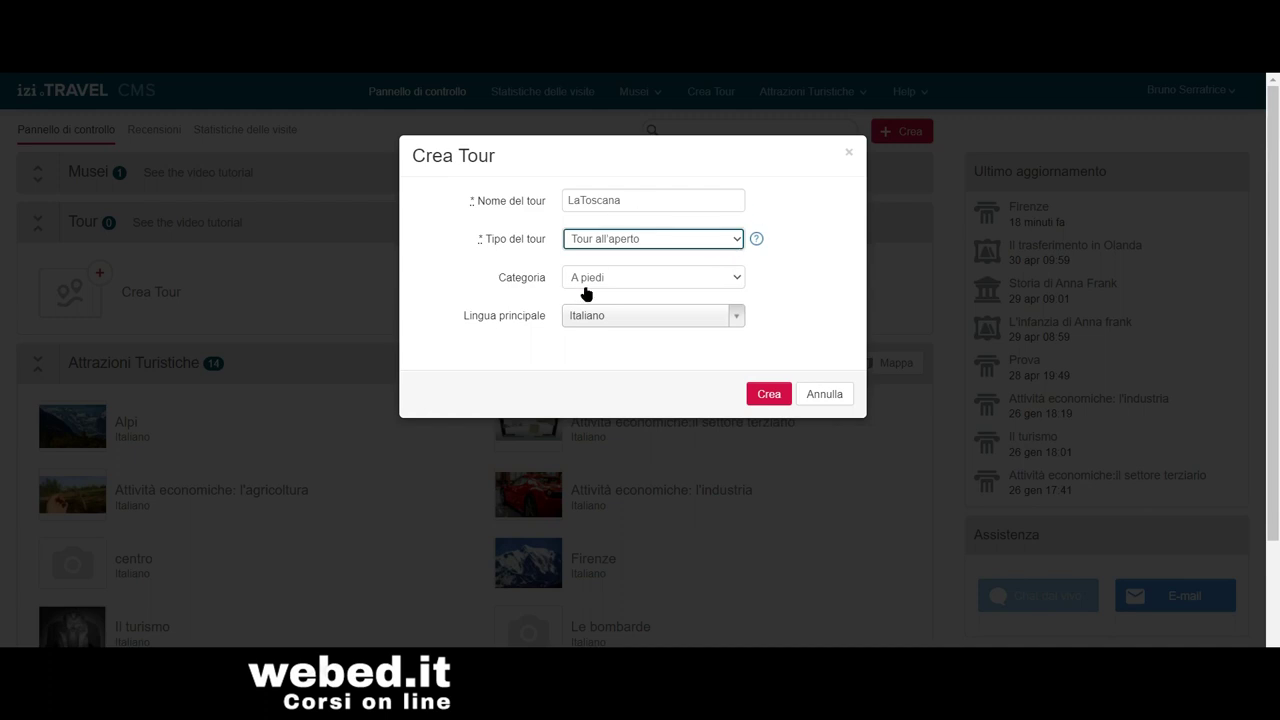
click(738, 279)
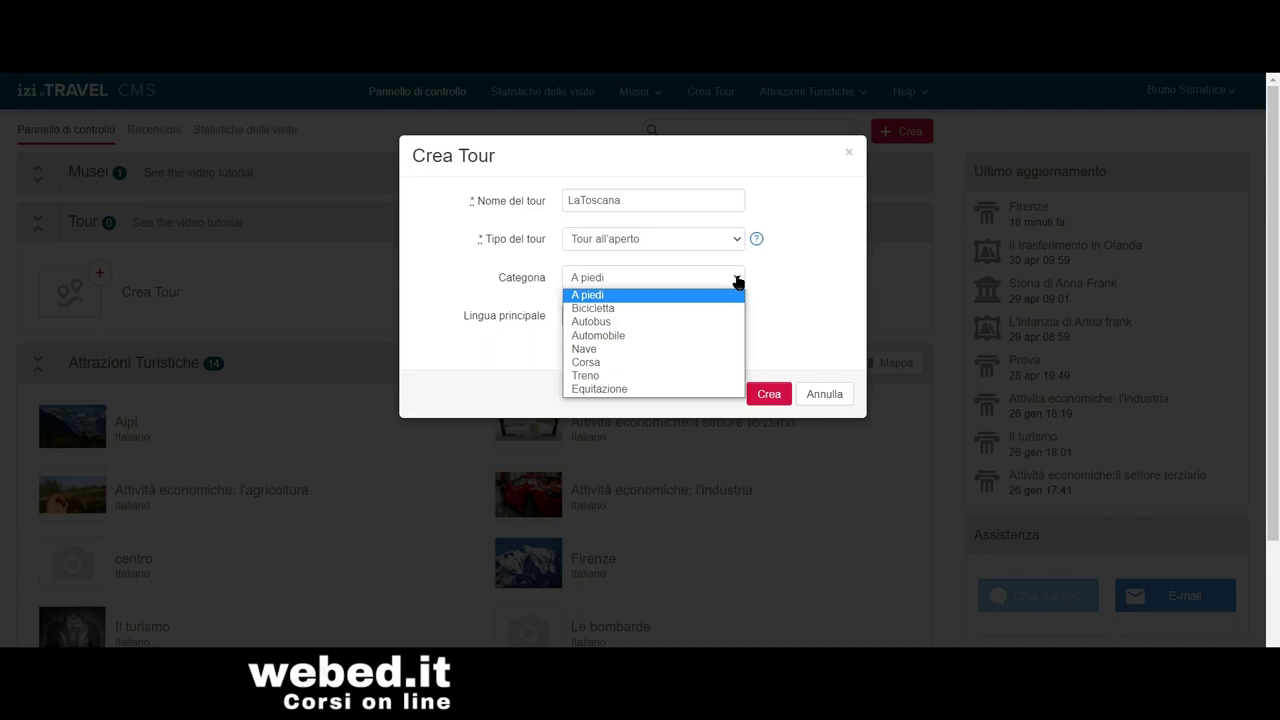
click(738, 282)
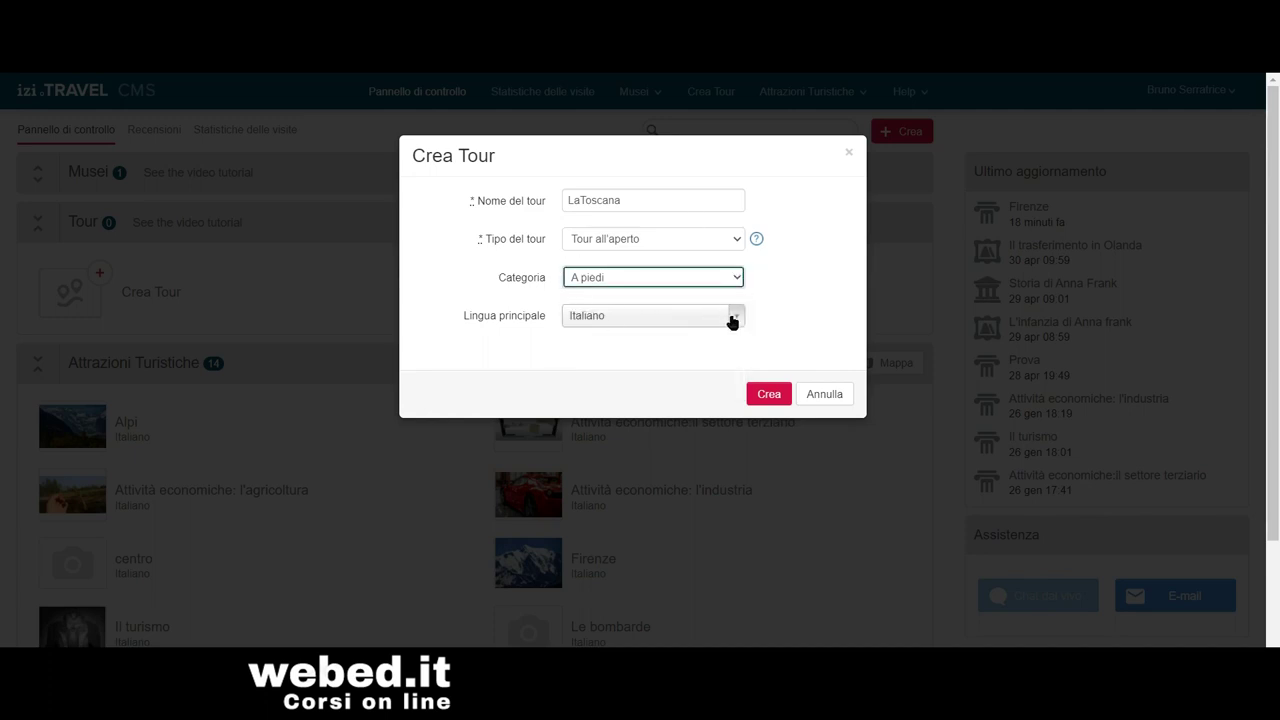
click(734, 319)
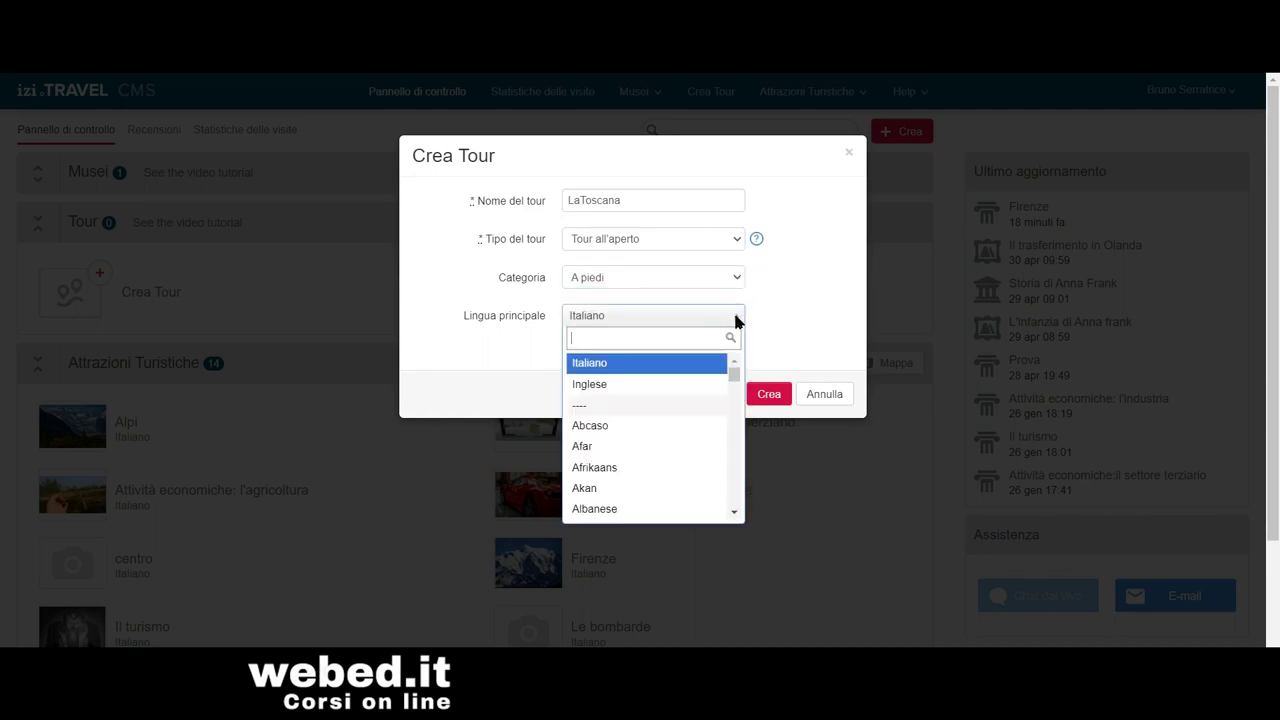
click(685, 361)
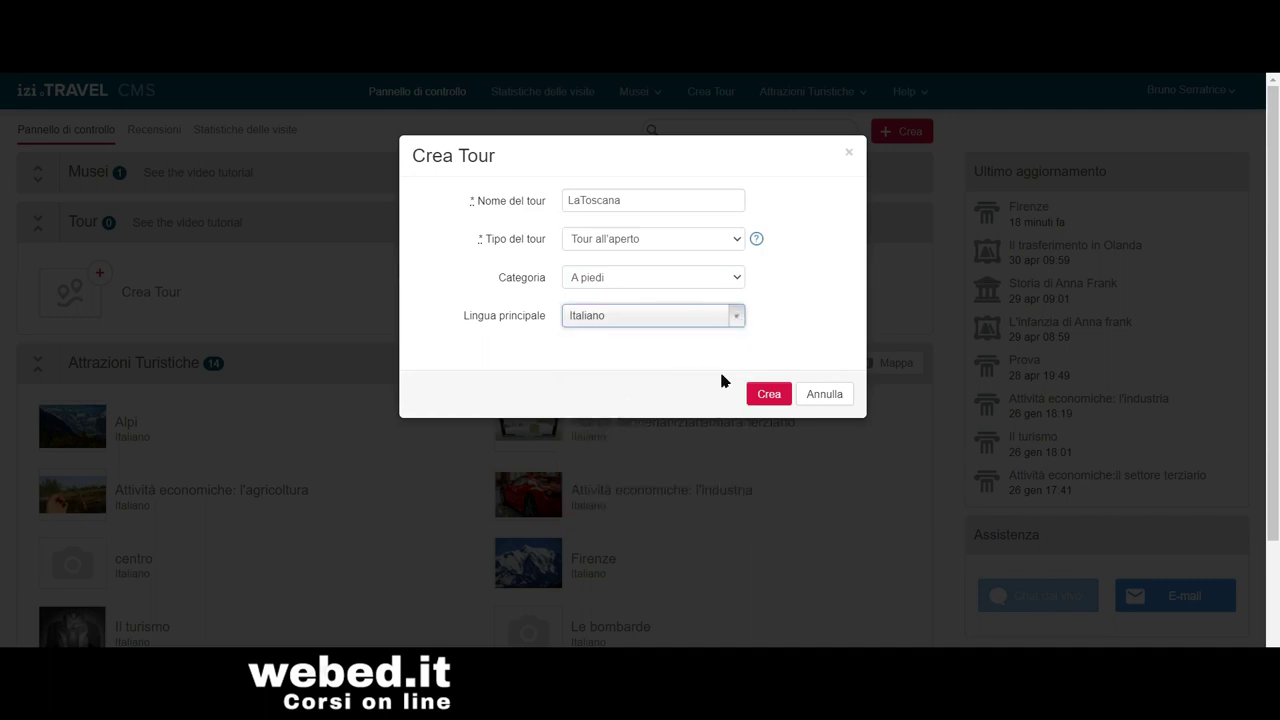
click(765, 397)
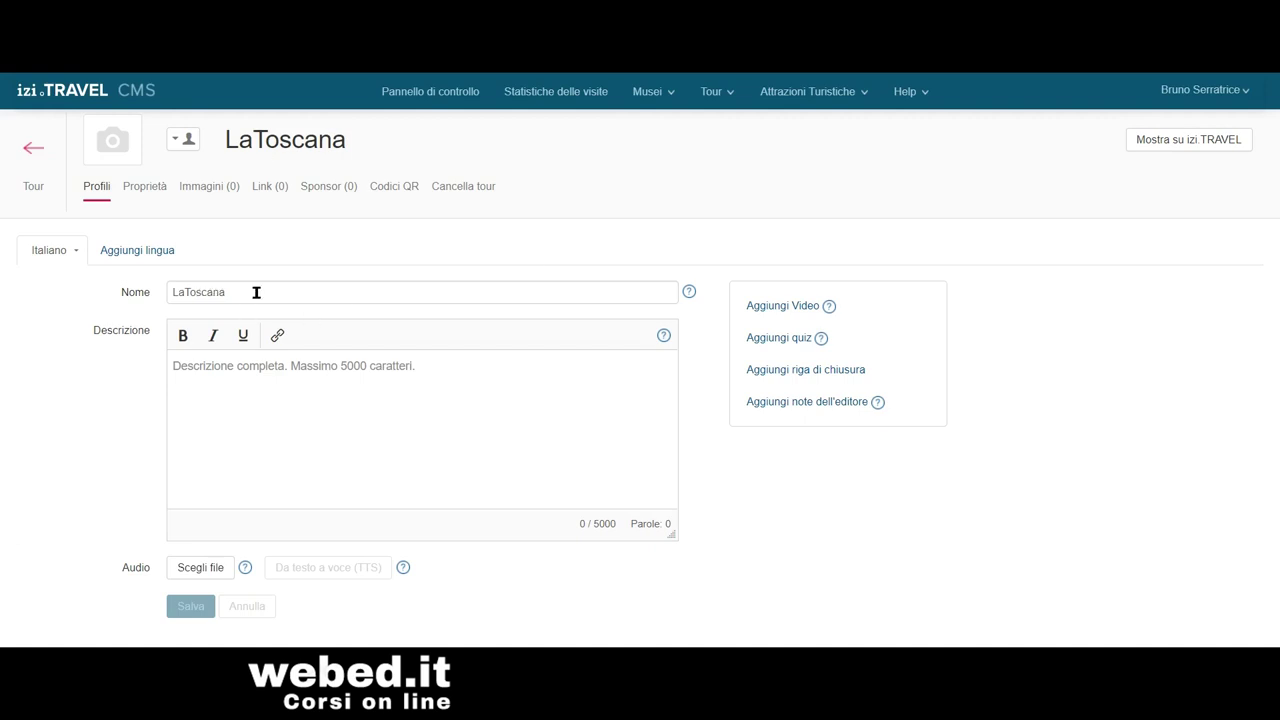
Step: Paste the copied text about Tuscany into the tour's description
click(210, 372)
key(ctrl+v)
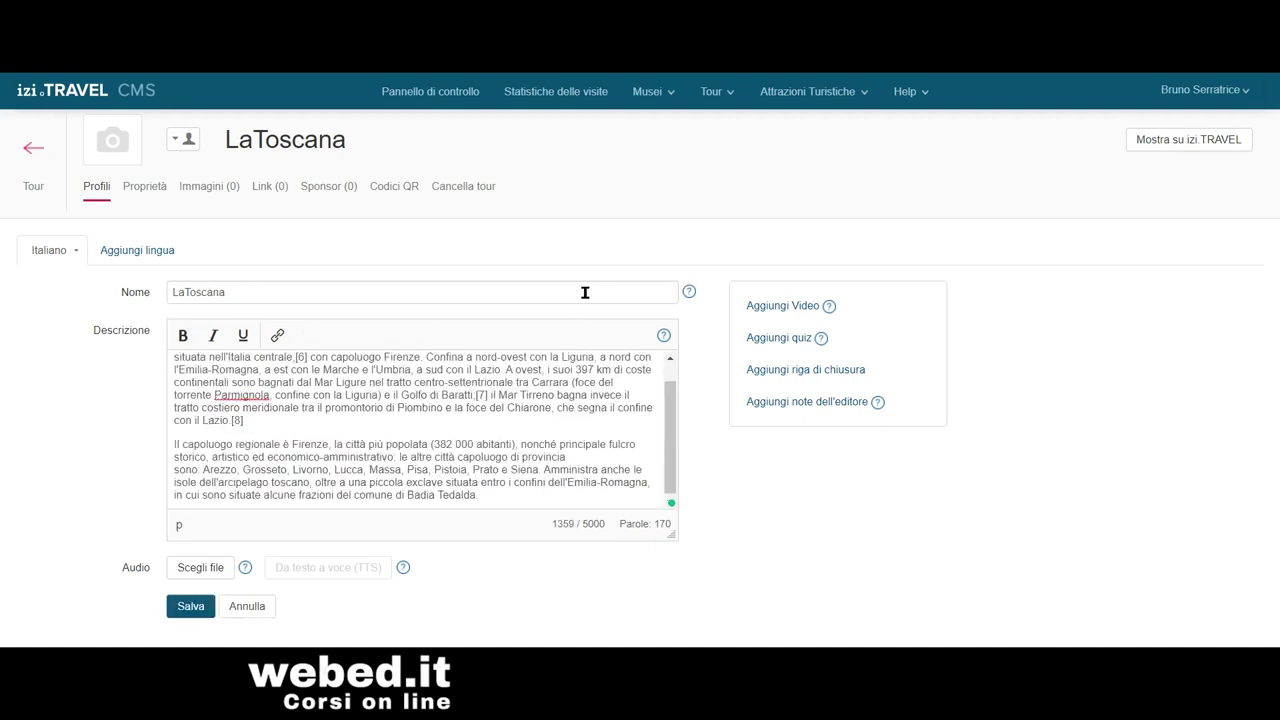
mouse_move(672, 415)
mouse_down()
mouse_move(675, 375)
mouse_move(674, 417)
mouse_up()
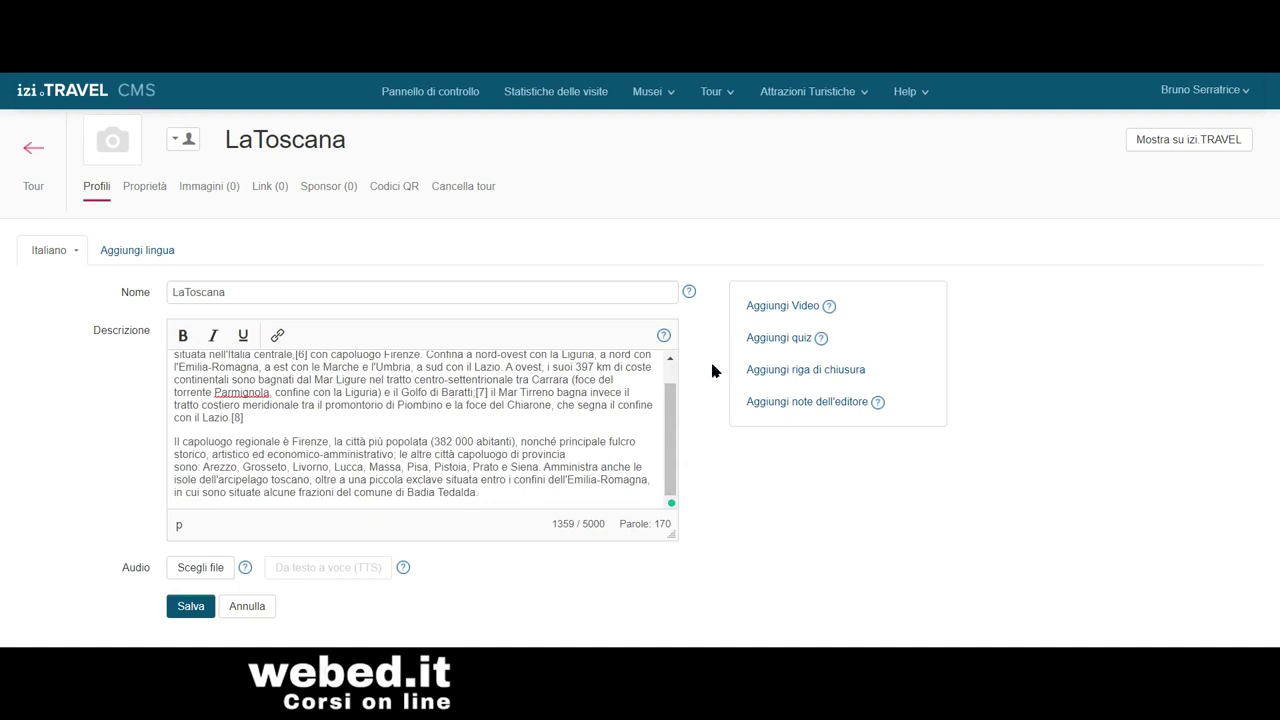
Step: Add a closing line field (Riga di chiusura) and an editor's notes field (Note dell'editore) to the tour profile
click(825, 372)
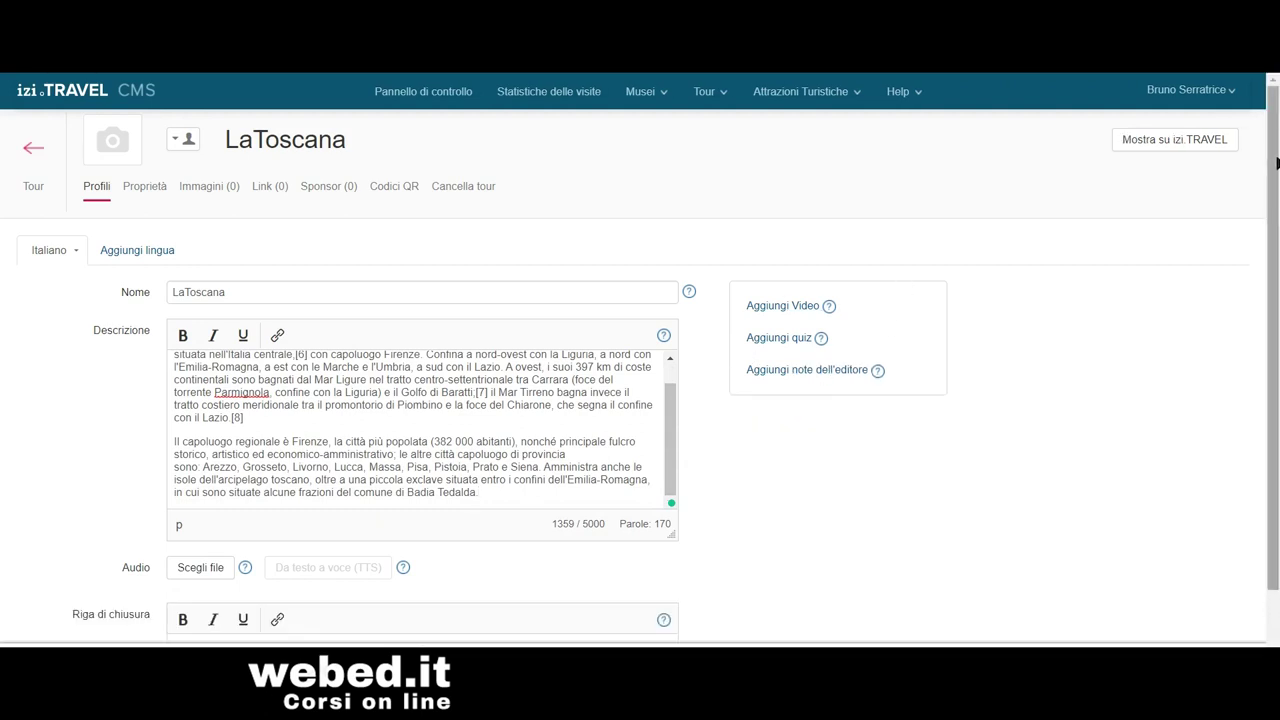
drag(1277, 162, 1277, 290)
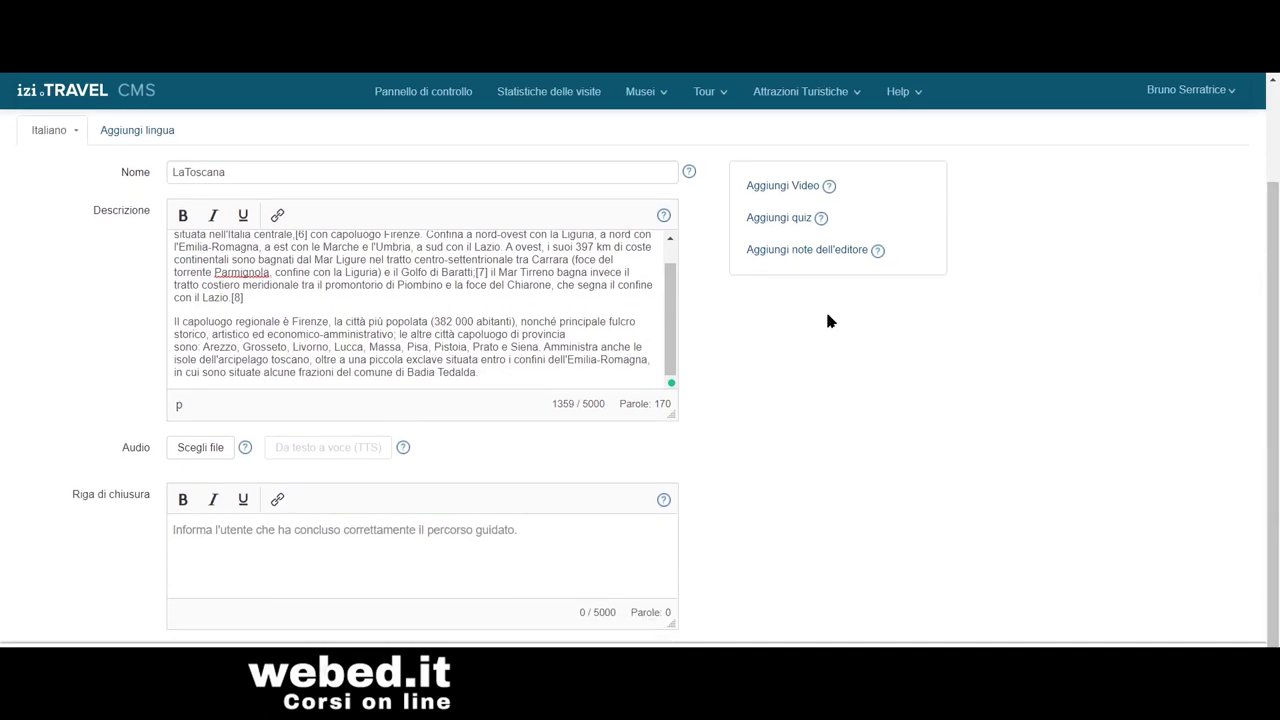
click(811, 250)
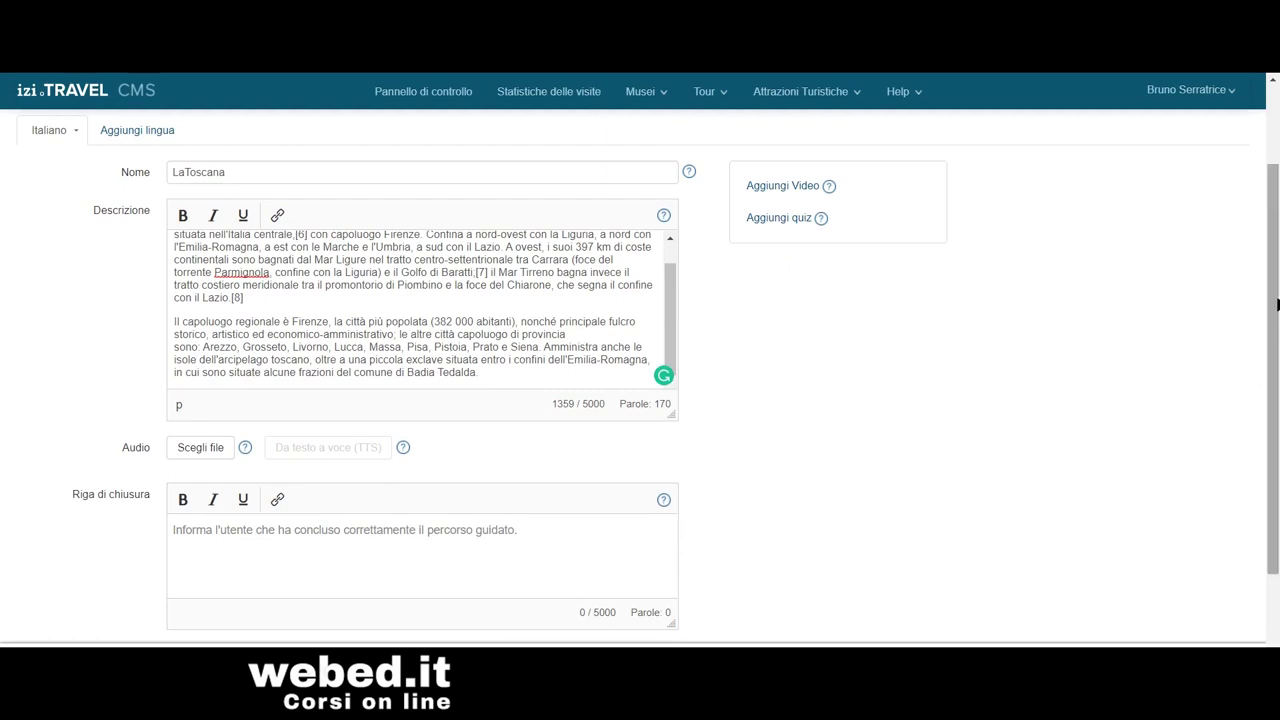
scroll(1274, 380, down, 2)
scroll(1274, 374, down, 1)
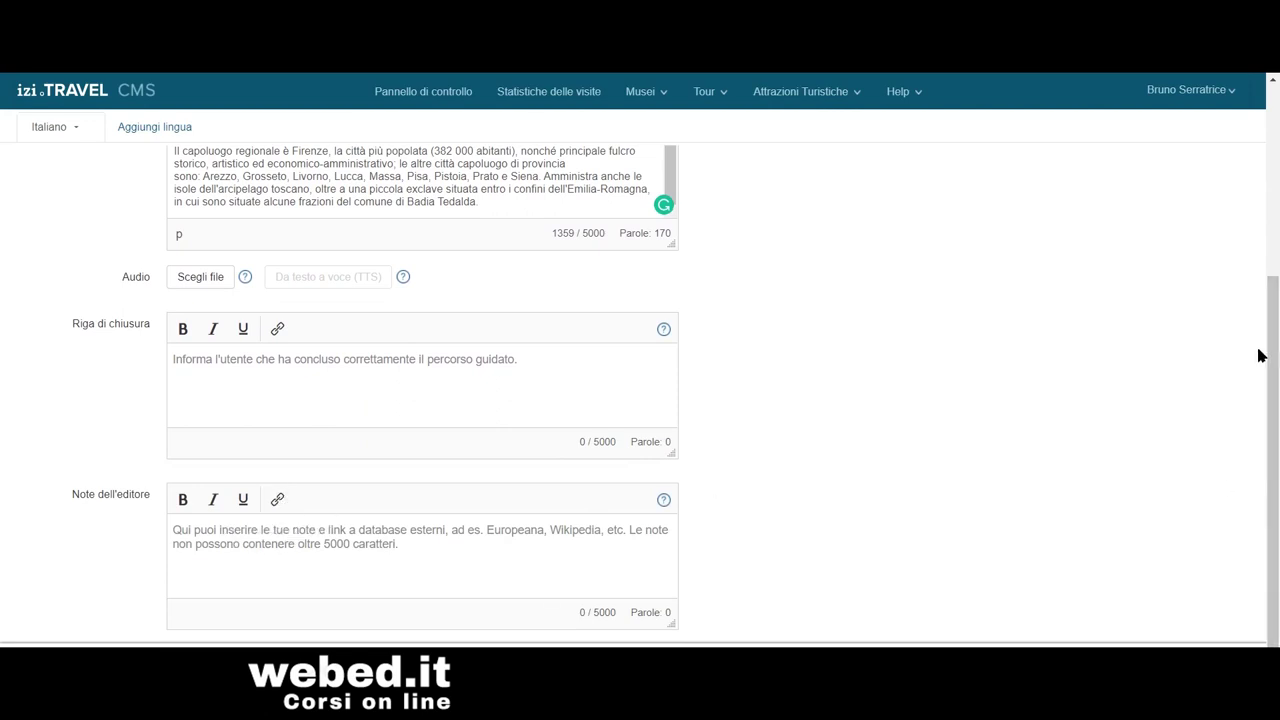
drag(1274, 356, 1278, 188)
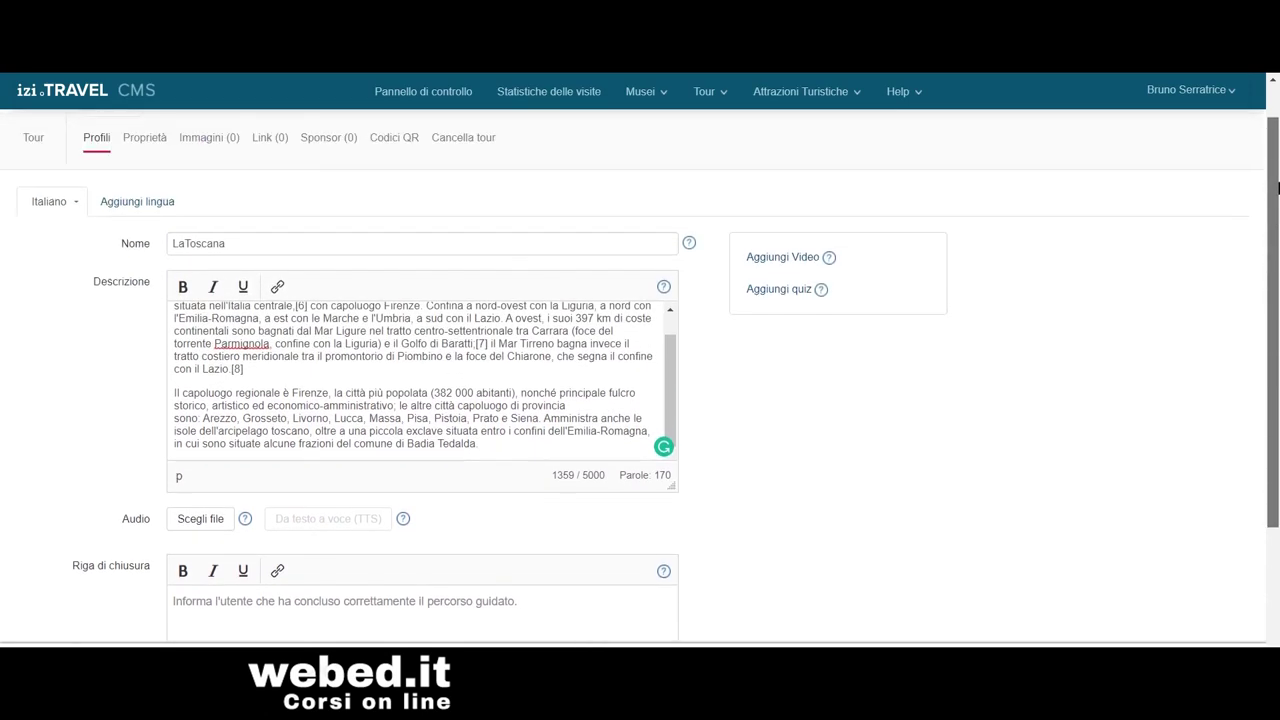
mouse_move(688, 242)
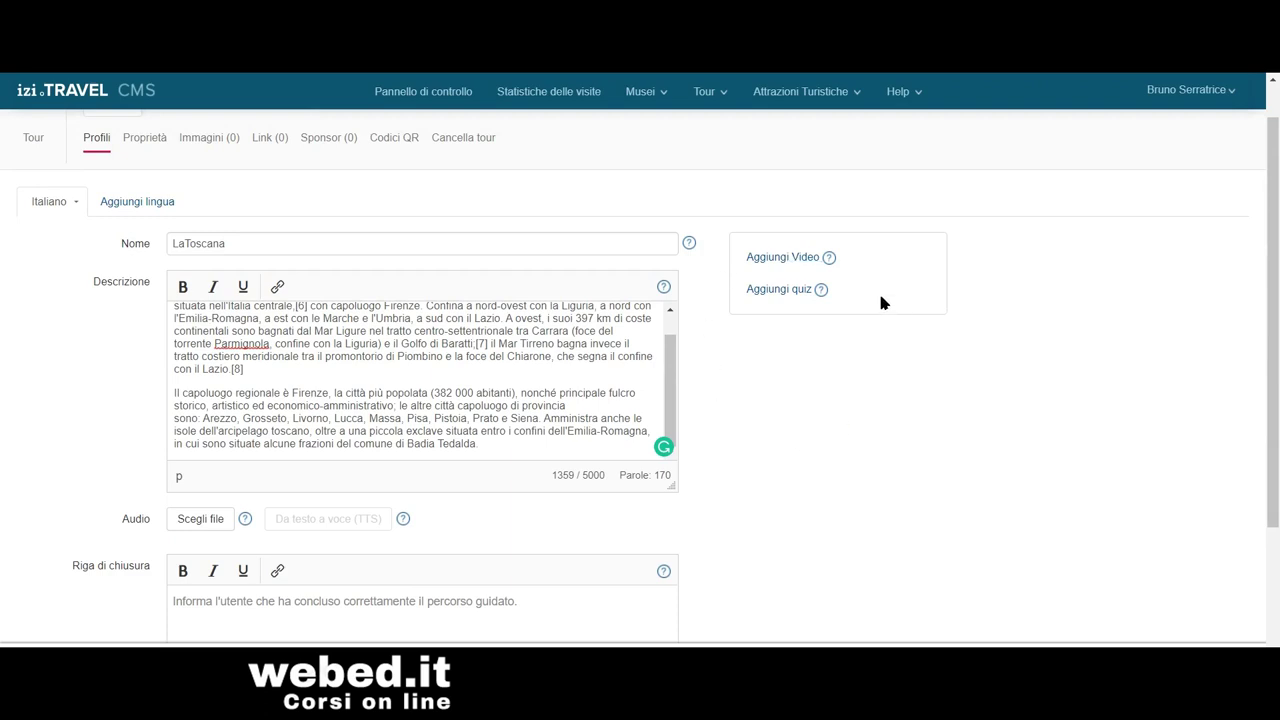
Step: Add a multiple-choice quiz to the tour profile and look over its question, answer and comment fields
click(782, 290)
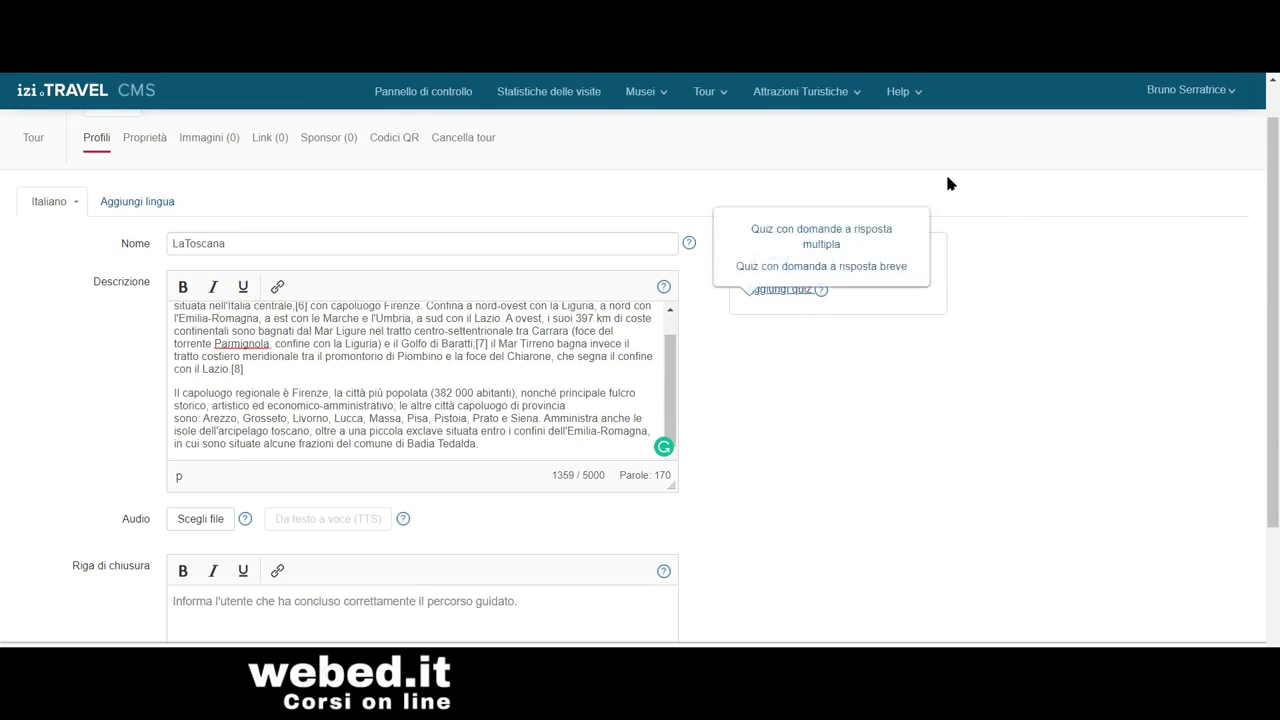
click(839, 236)
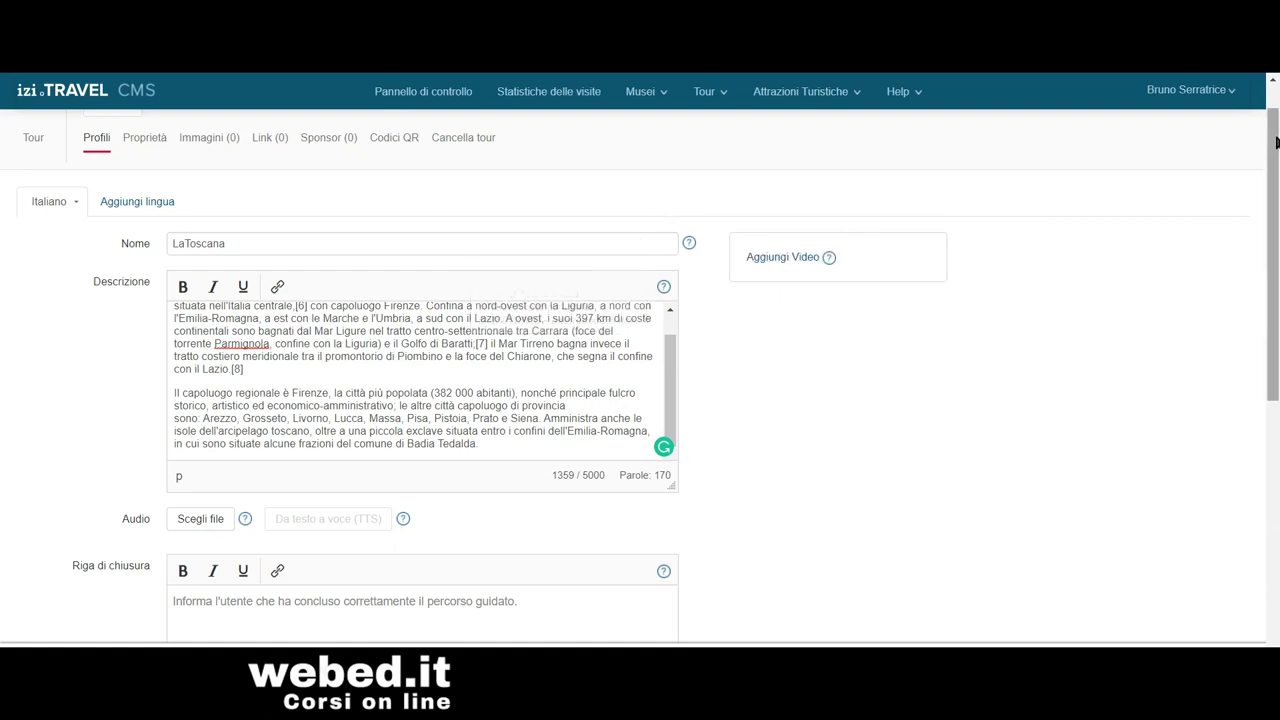
drag(1276, 143, 1276, 468)
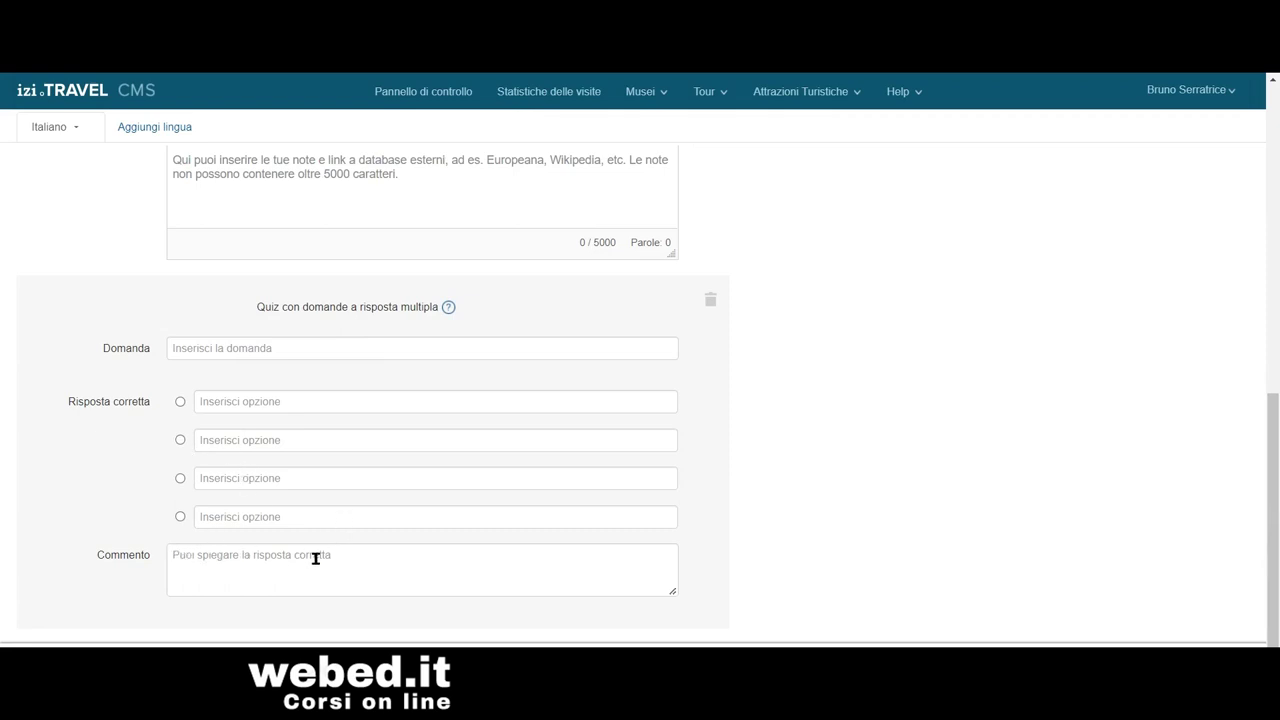
drag(1272, 443, 1277, 186)
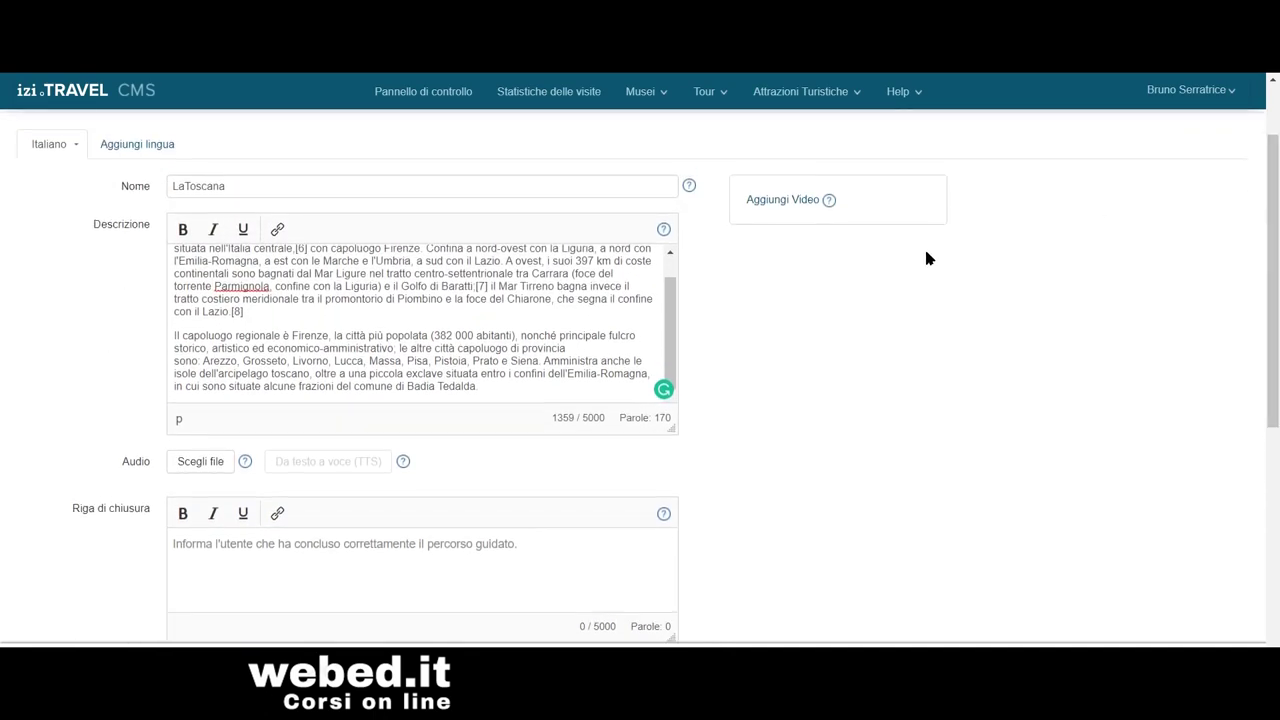
Step: Review the pasted description and save the tour profile
drag(671, 300, 672, 281)
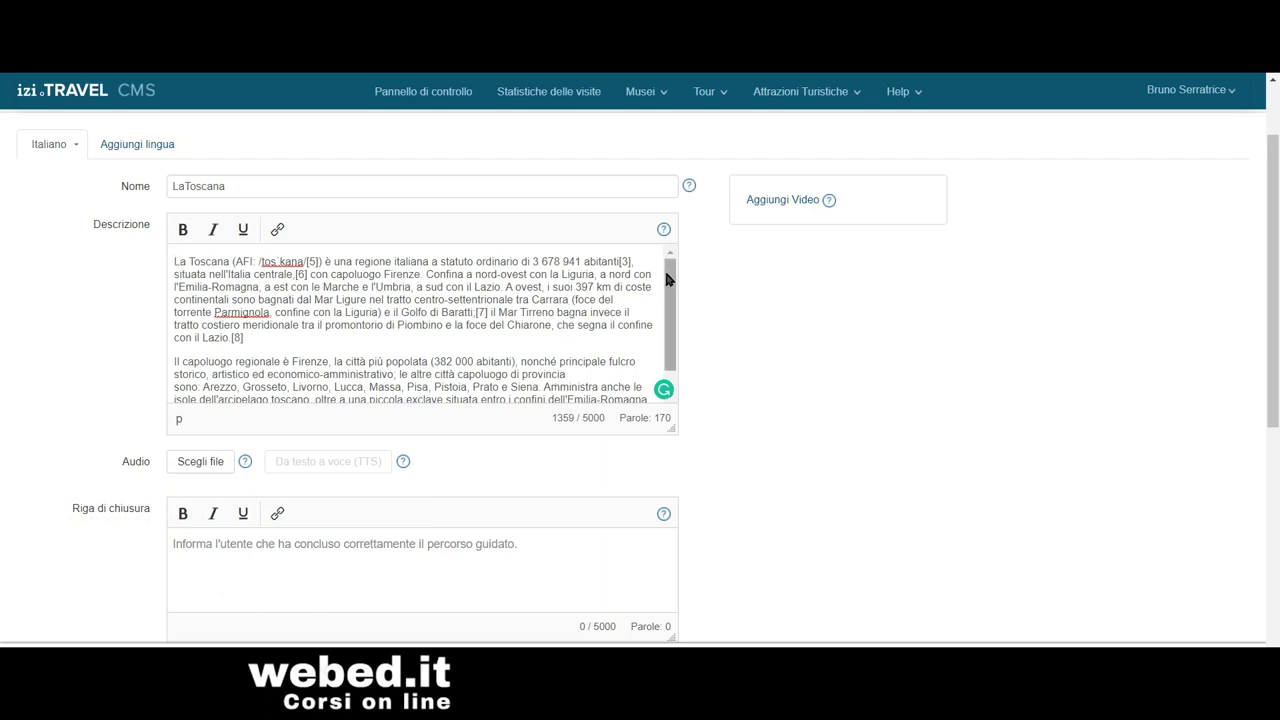
drag(672, 273, 674, 288)
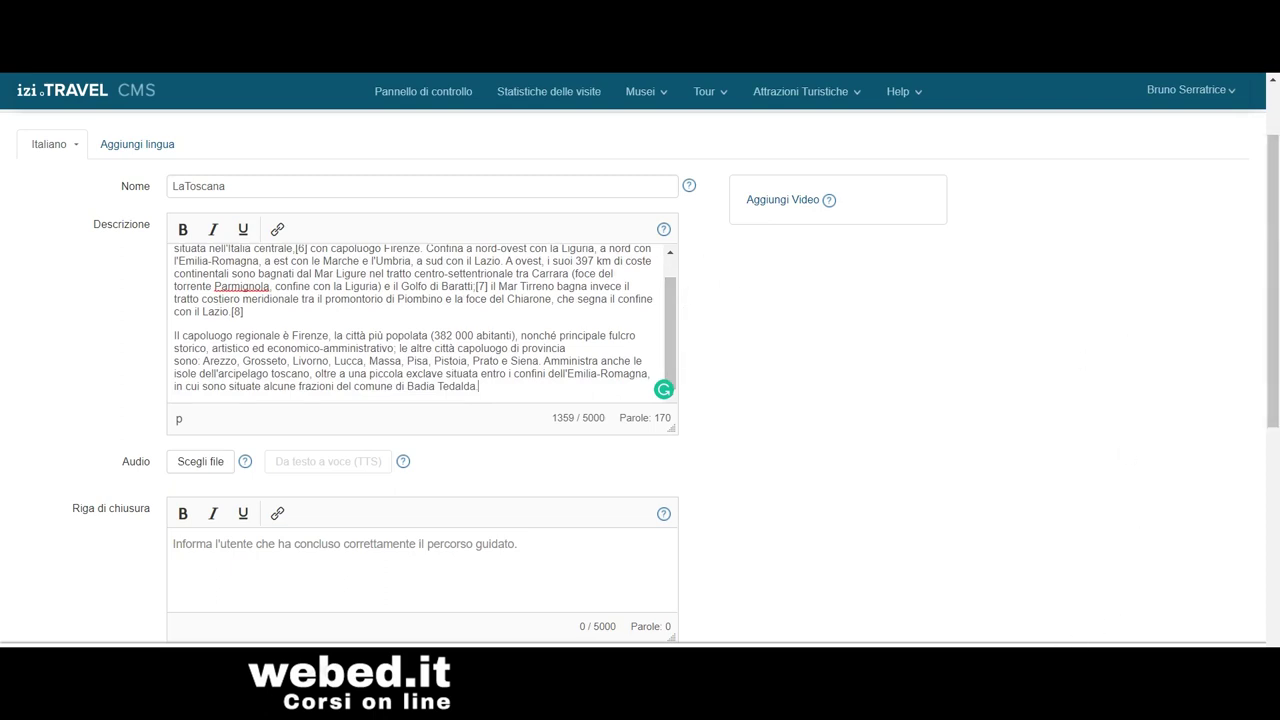
scroll(1005, 297, down, 1)
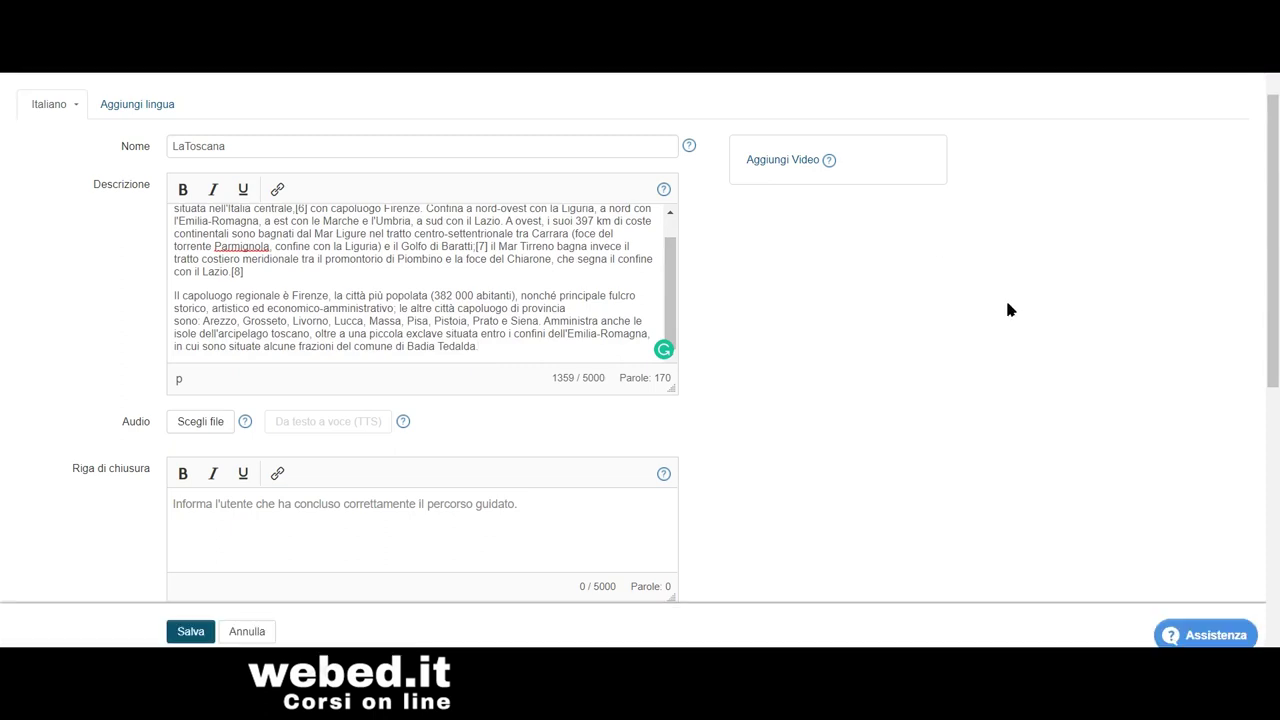
click(192, 631)
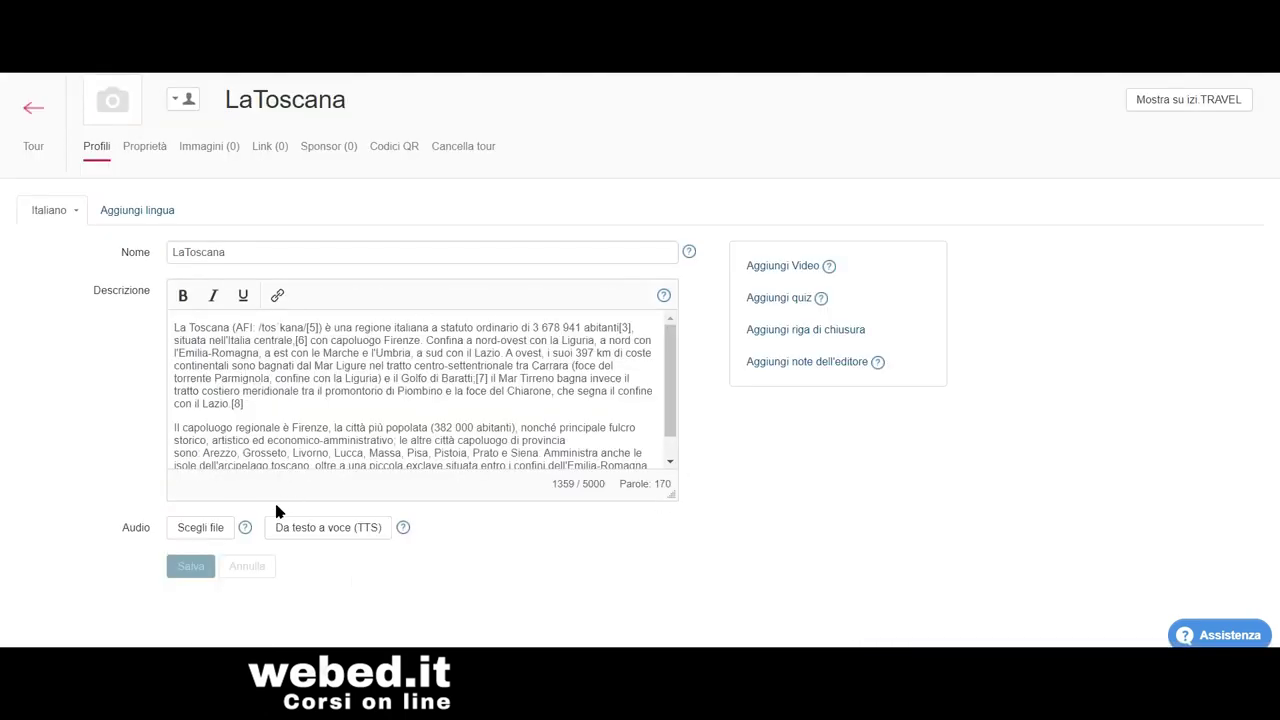
Step: Generate text-to-speech audio for the tour from its description (Utilizza Descrizione) with the voice Italian, Bianca, Female
click(324, 531)
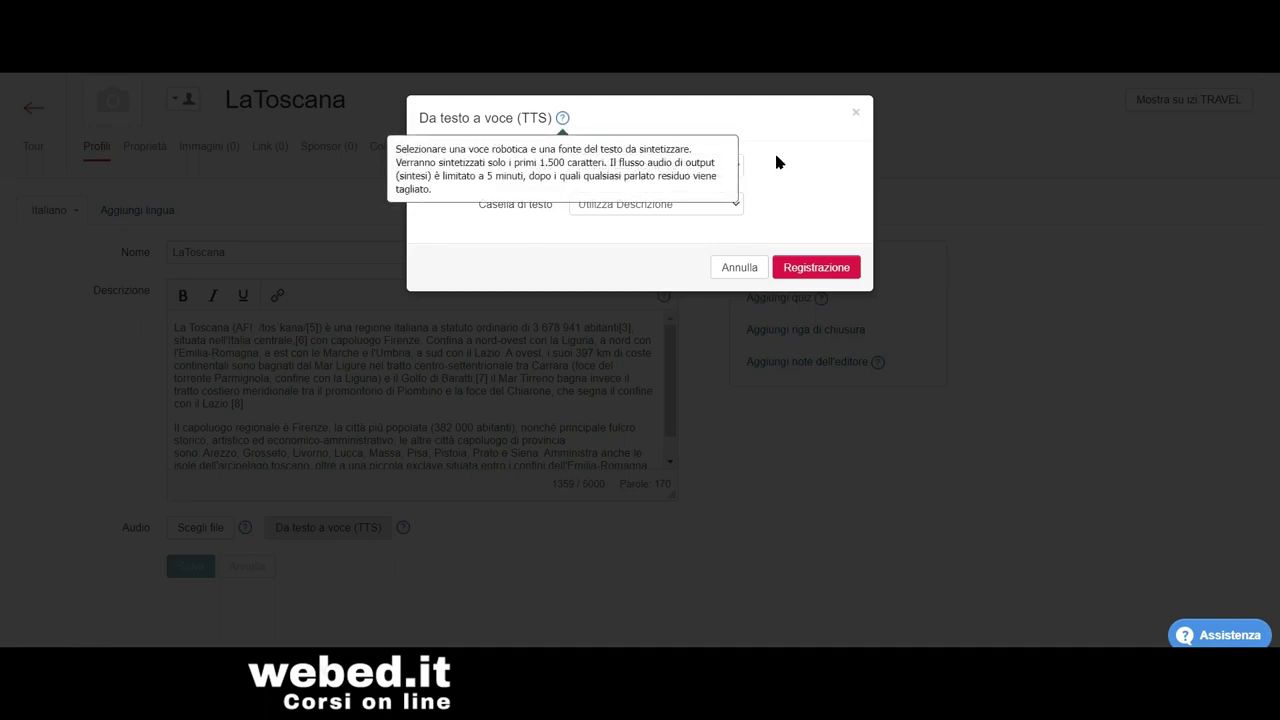
click(736, 170)
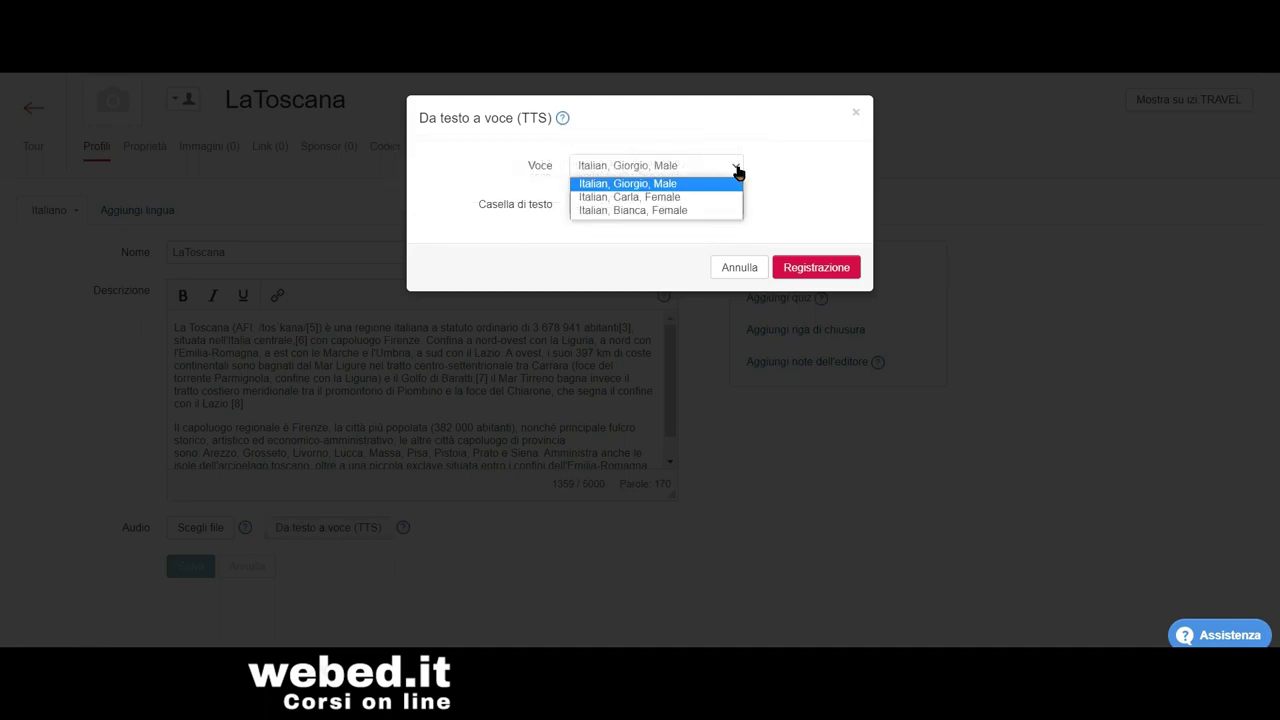
click(650, 210)
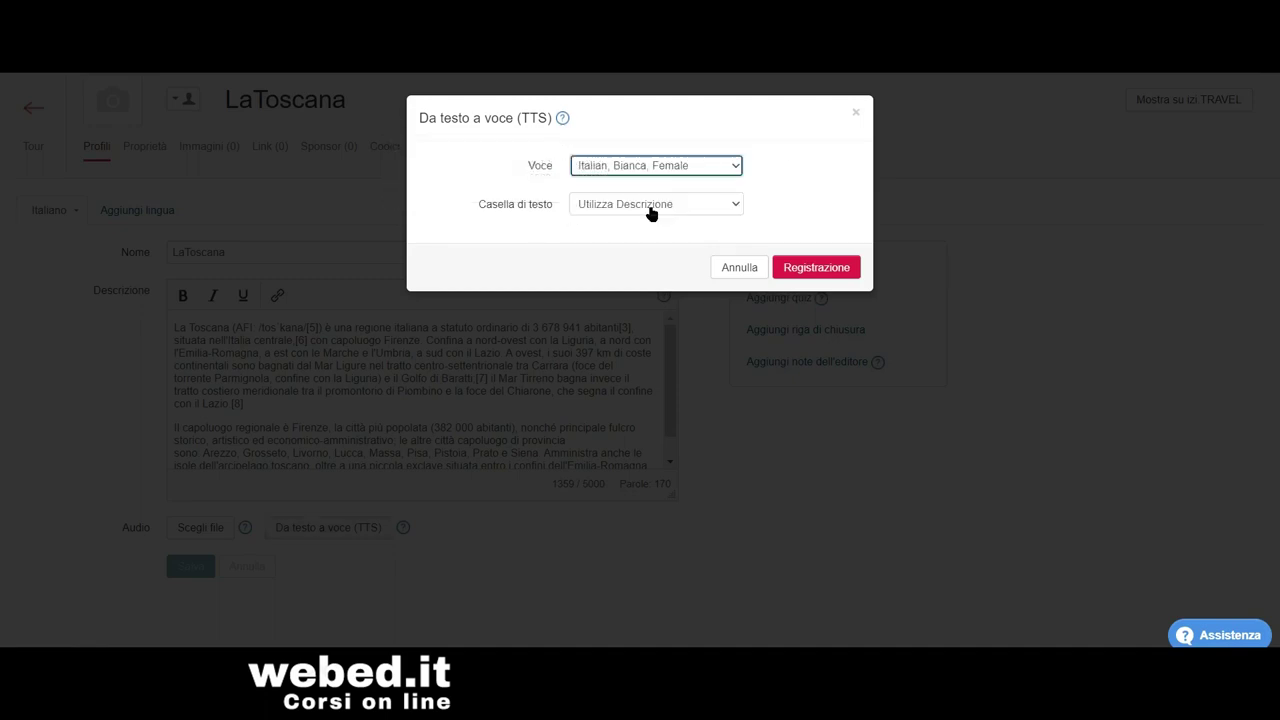
click(736, 208)
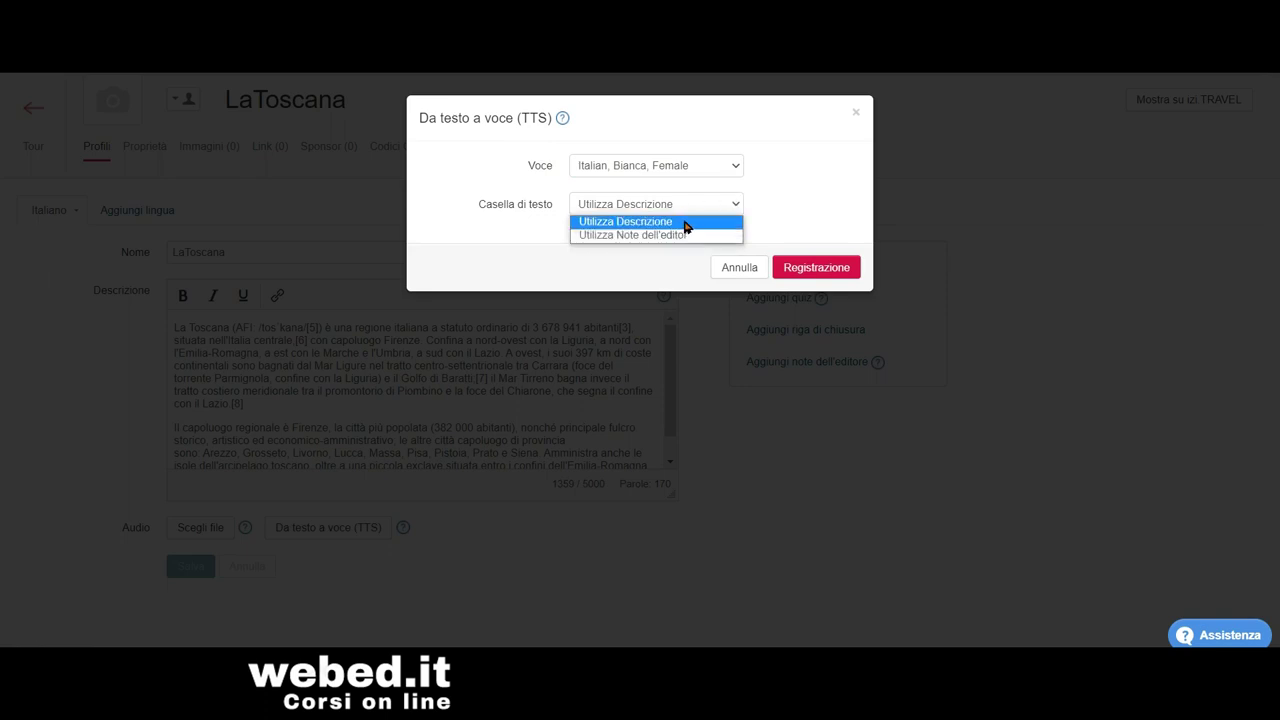
click(686, 222)
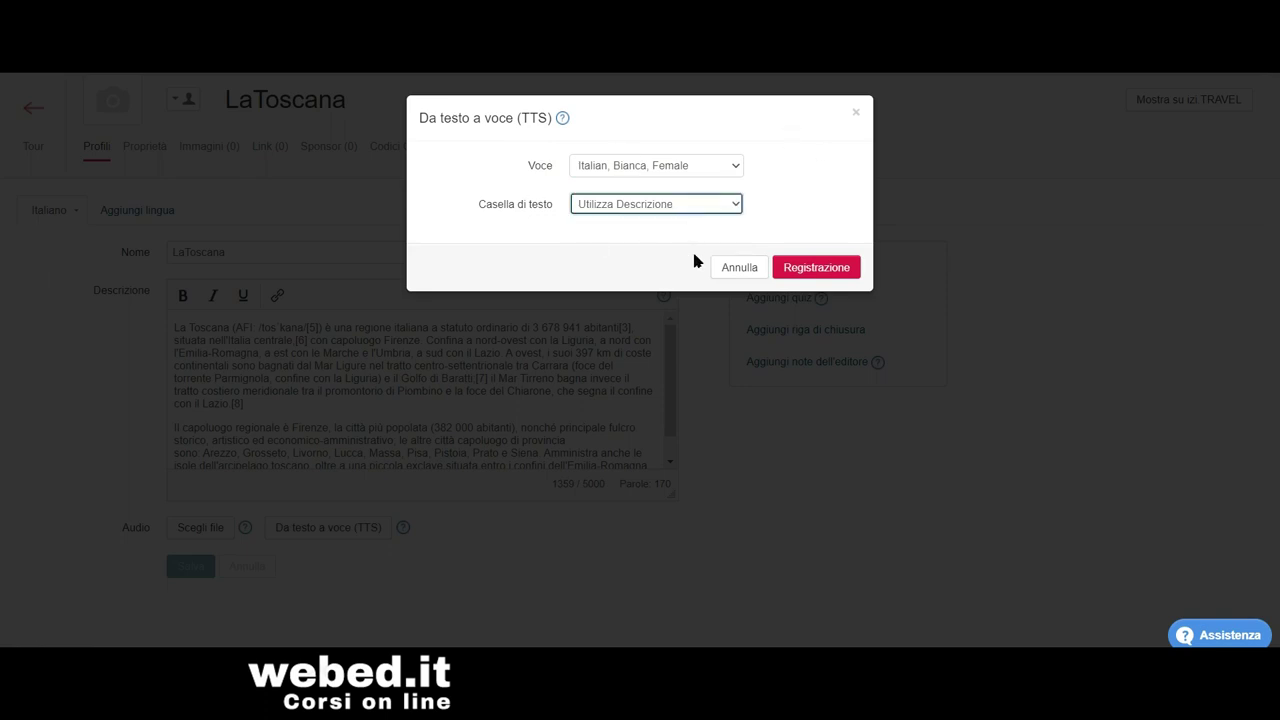
click(816, 268)
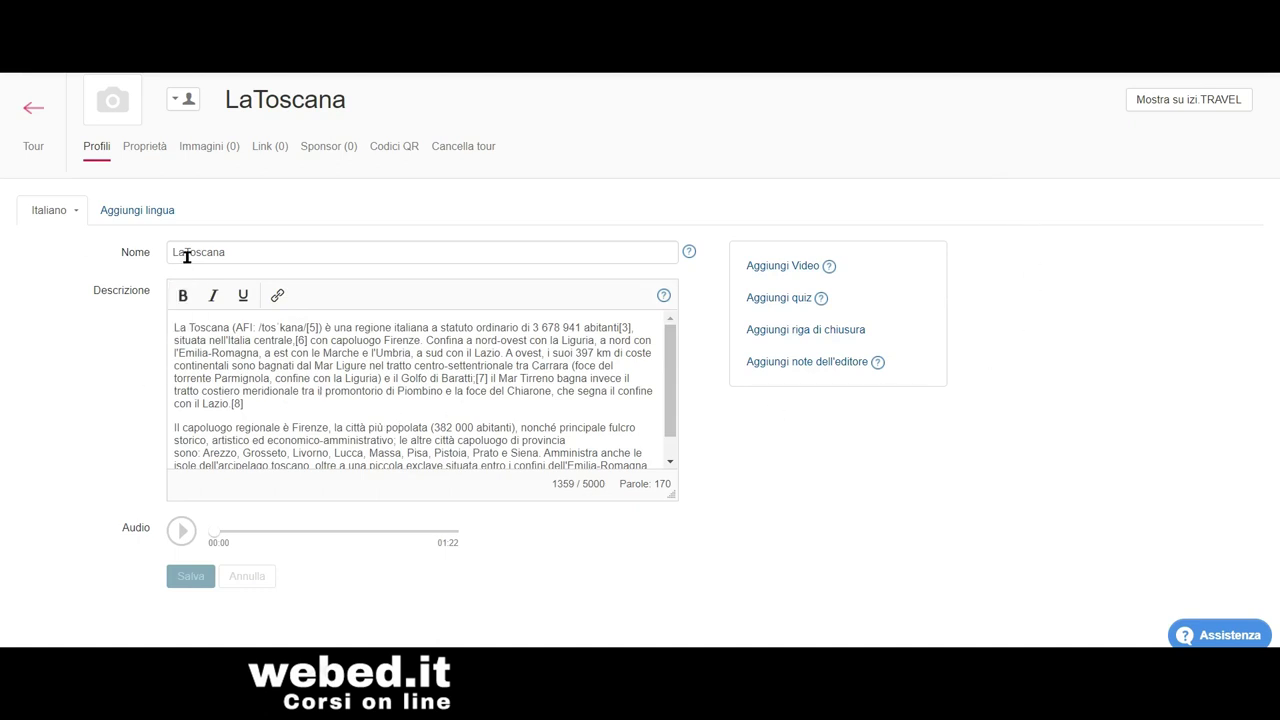
Step: Add an English (Inglese) language version named Tuscany to the tour profile
click(150, 212)
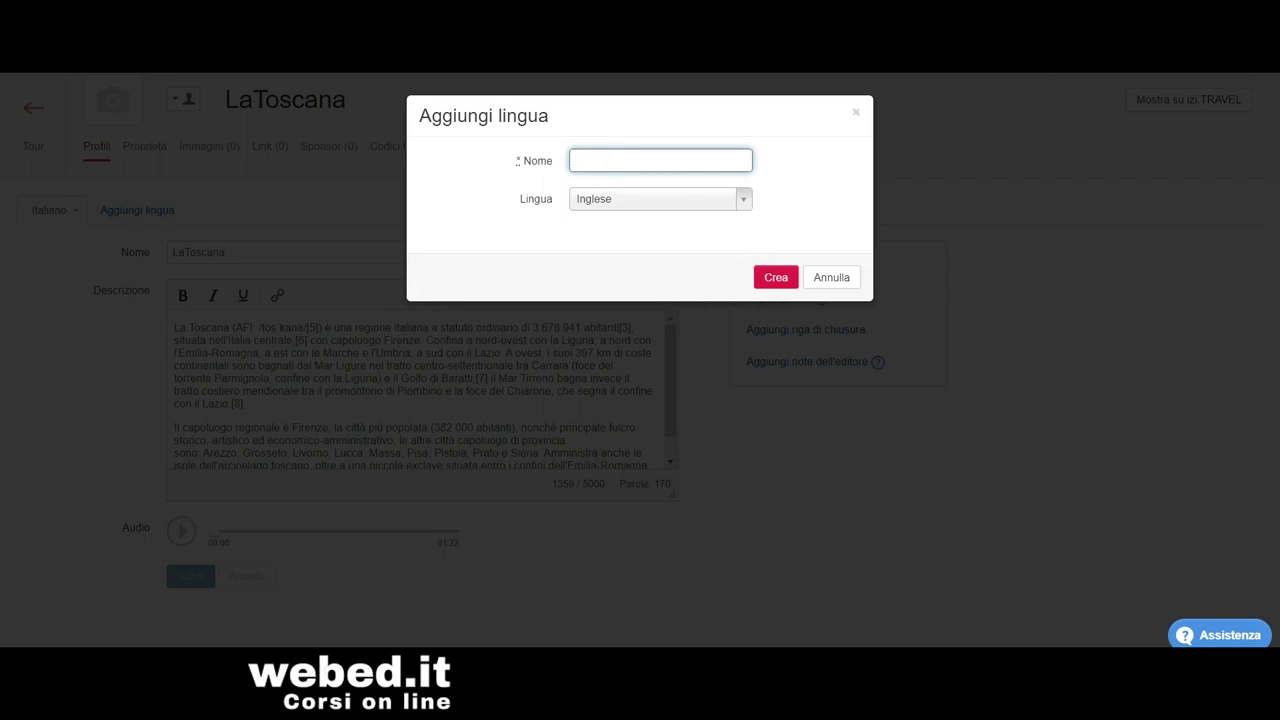
click(1037, 159)
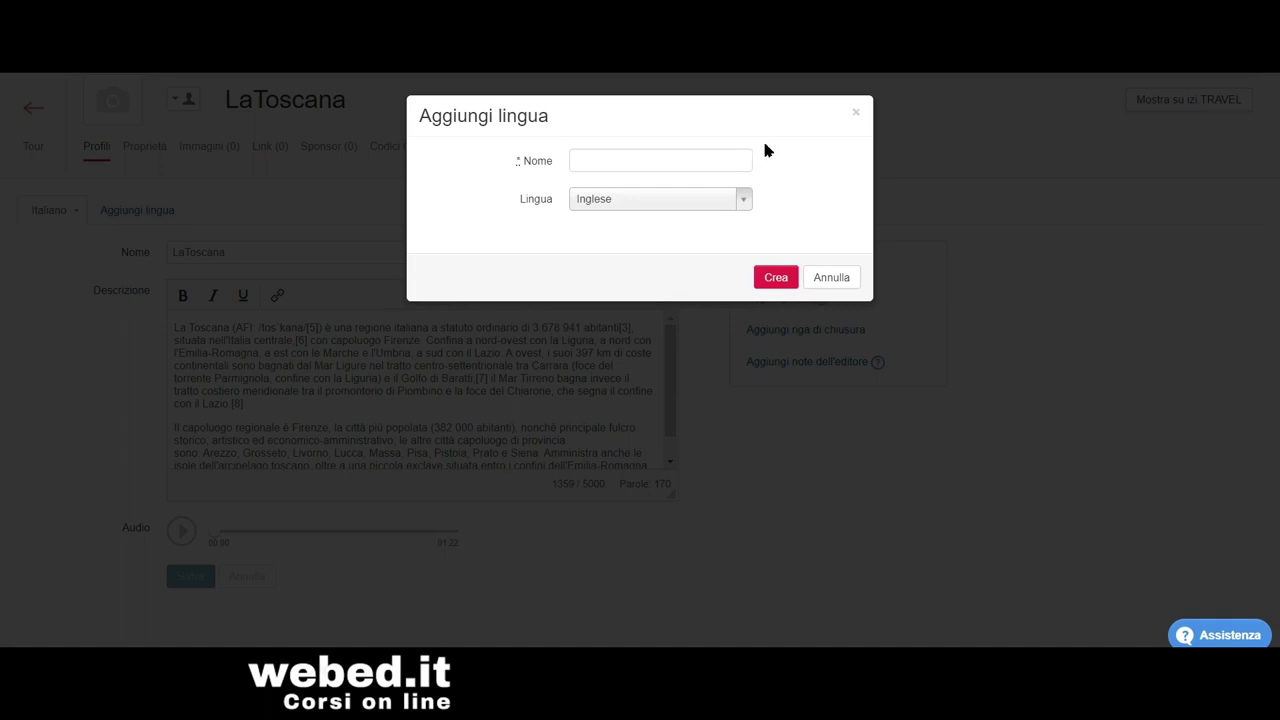
click(745, 204)
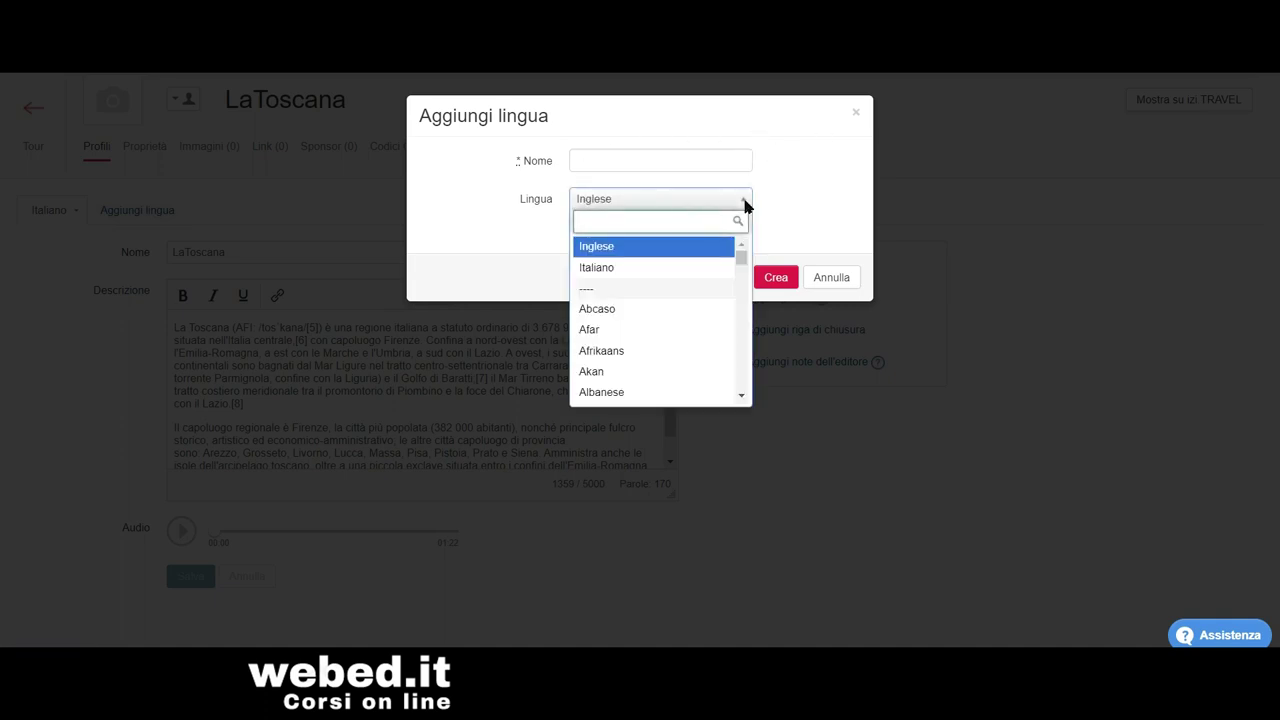
mouse_move(741, 262)
mouse_down()
mouse_move(743, 389)
mouse_move(740, 254)
mouse_up()
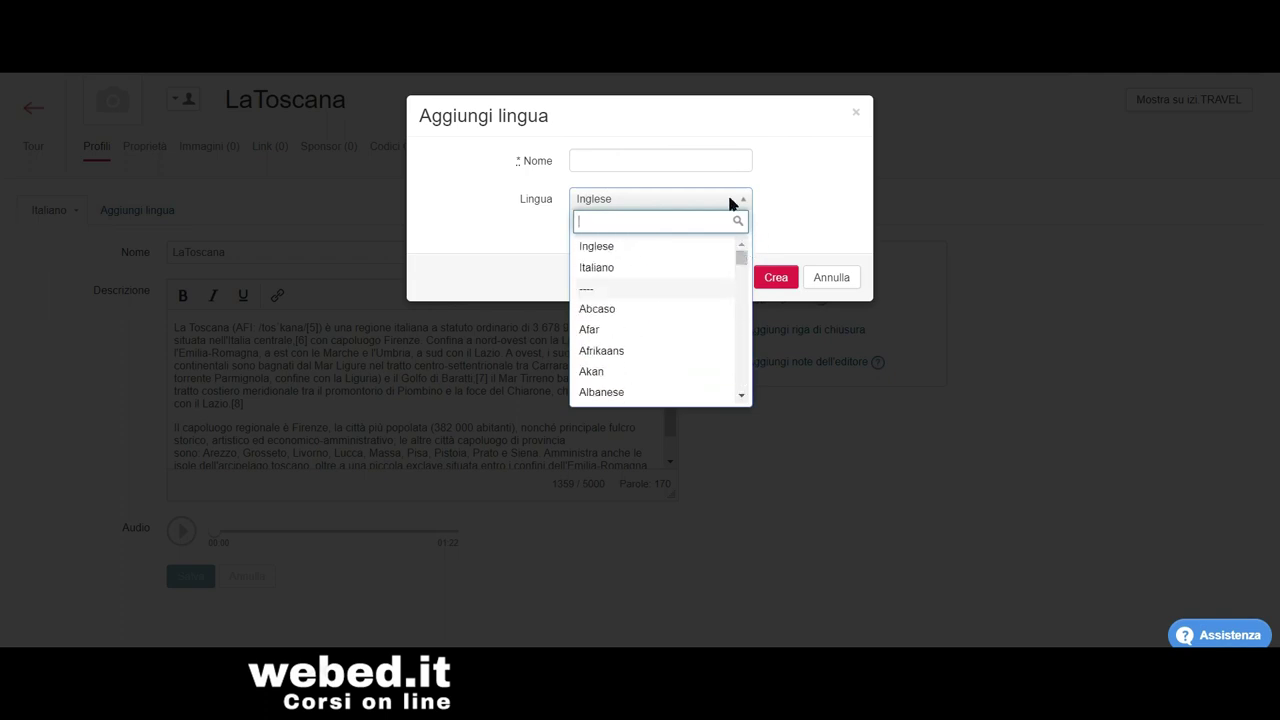
click(677, 203)
click(615, 158)
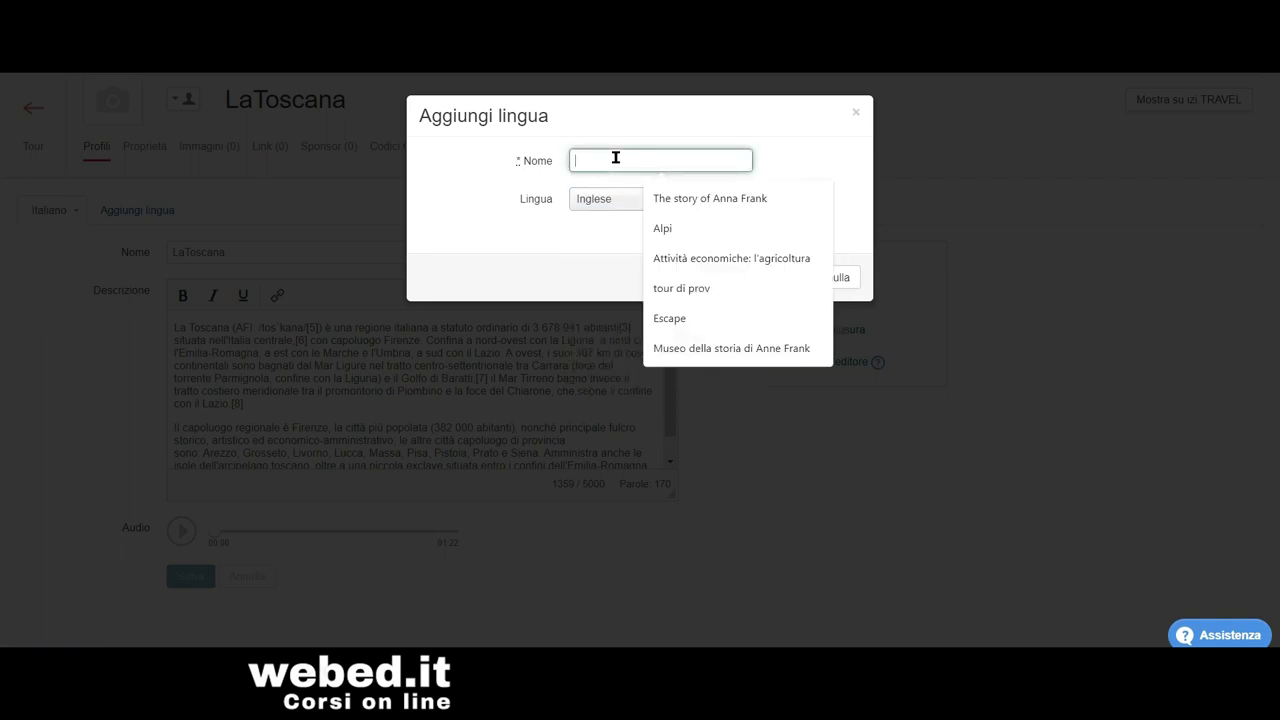
text(Tu)
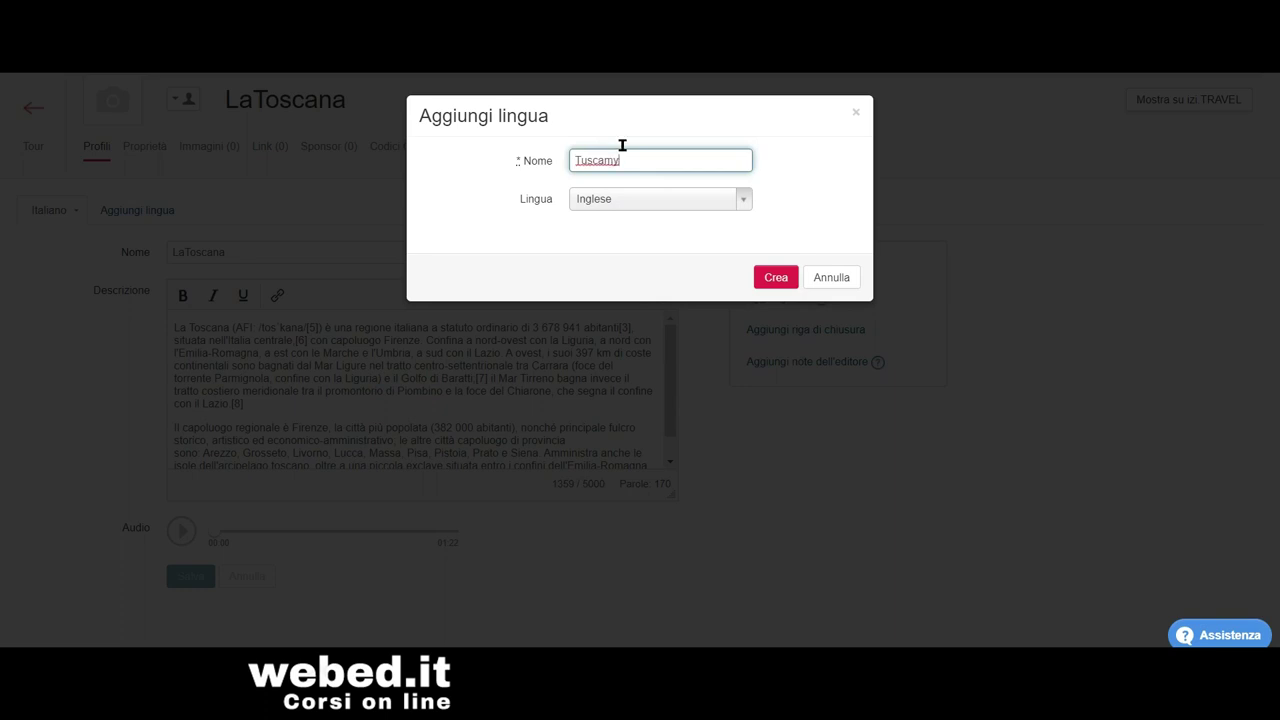
text(scany)
click(780, 277)
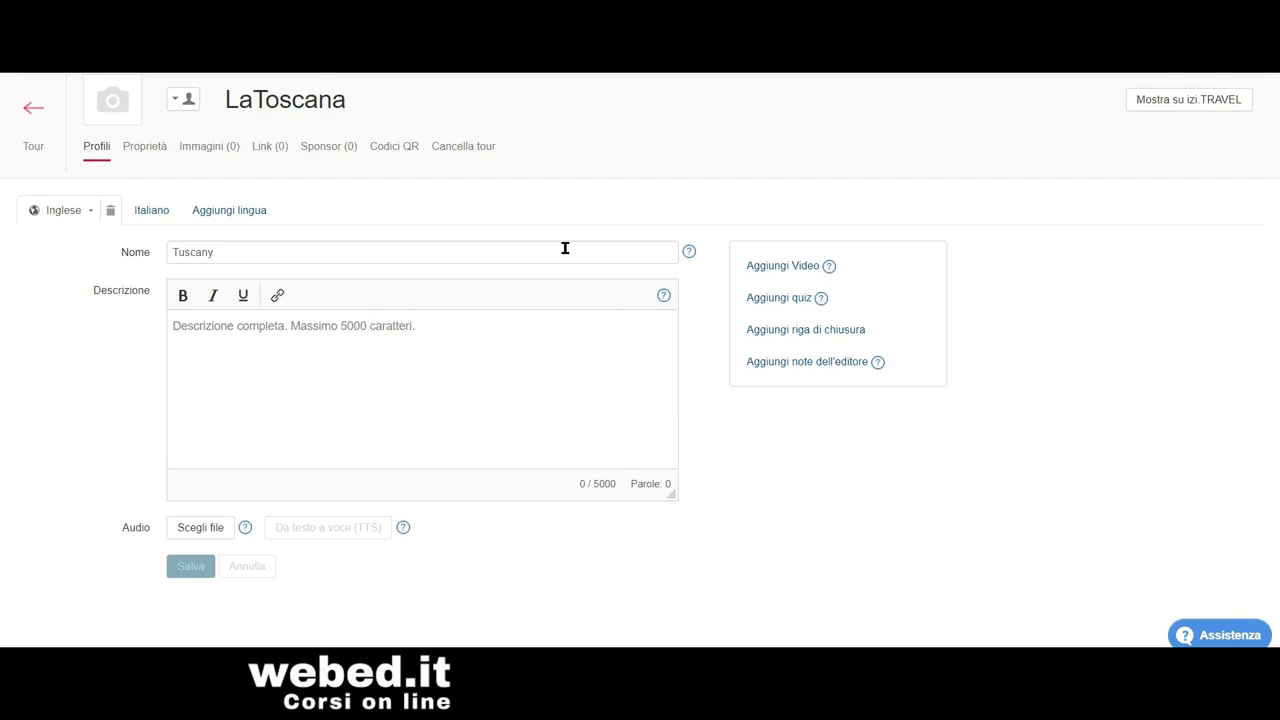
Step: Look over the tour's Italian profile and properties, and upload the picture toscana mappa to the tour's images without a caption
click(151, 211)
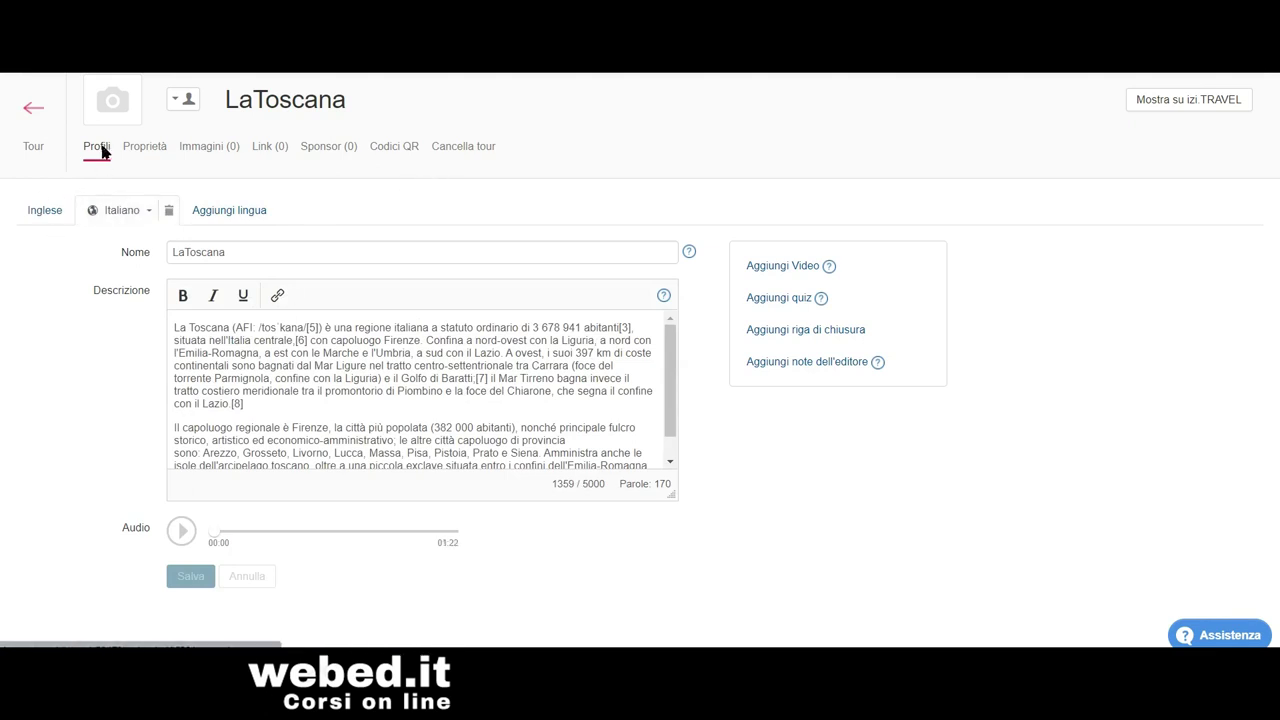
click(151, 148)
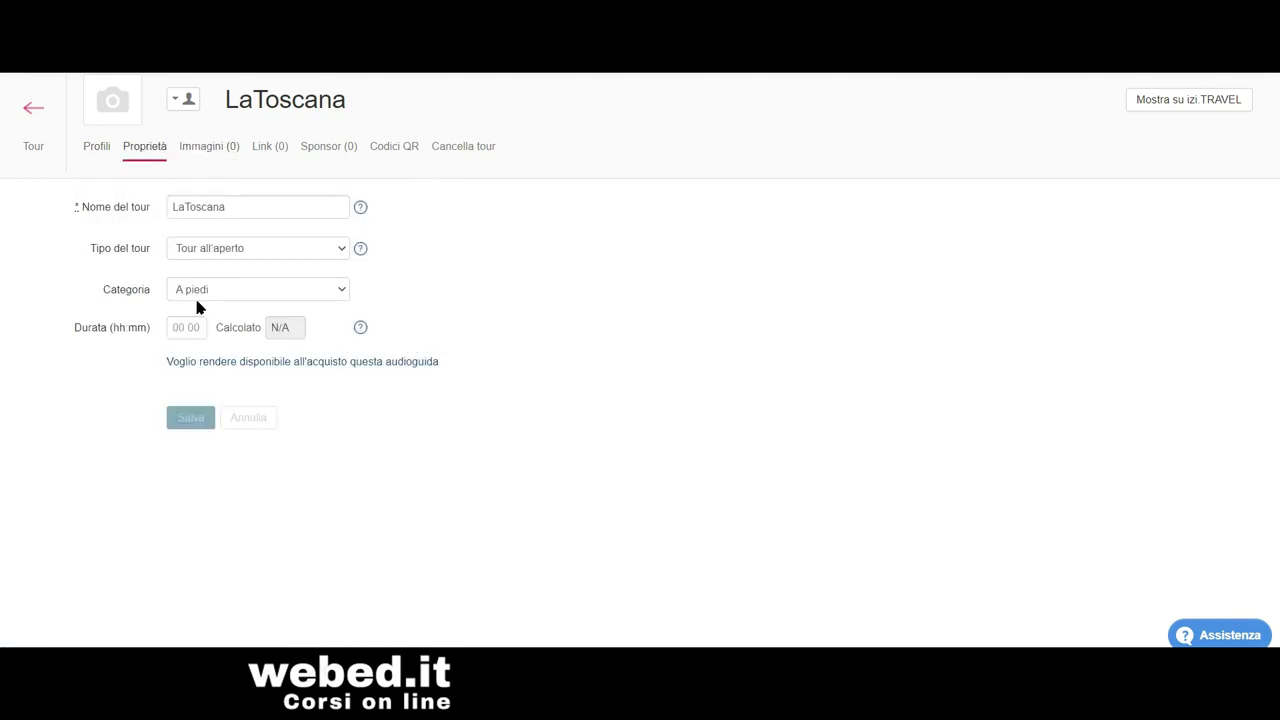
click(212, 150)
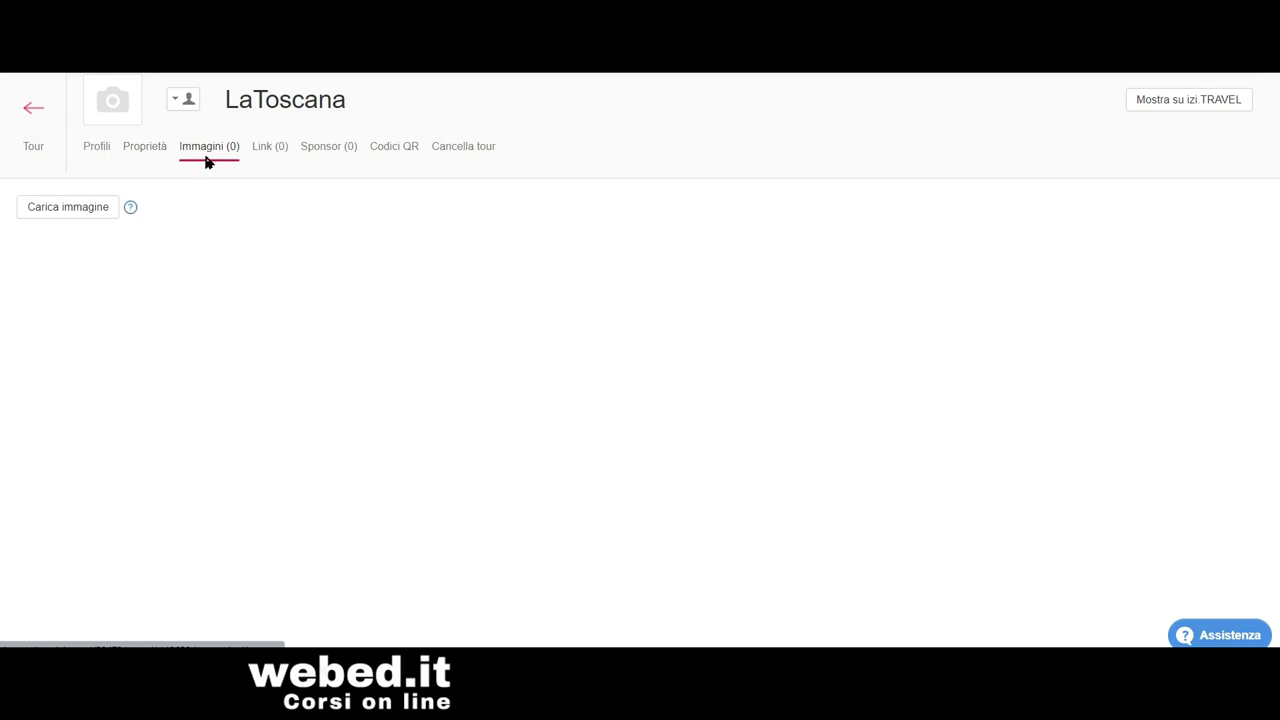
click(76, 209)
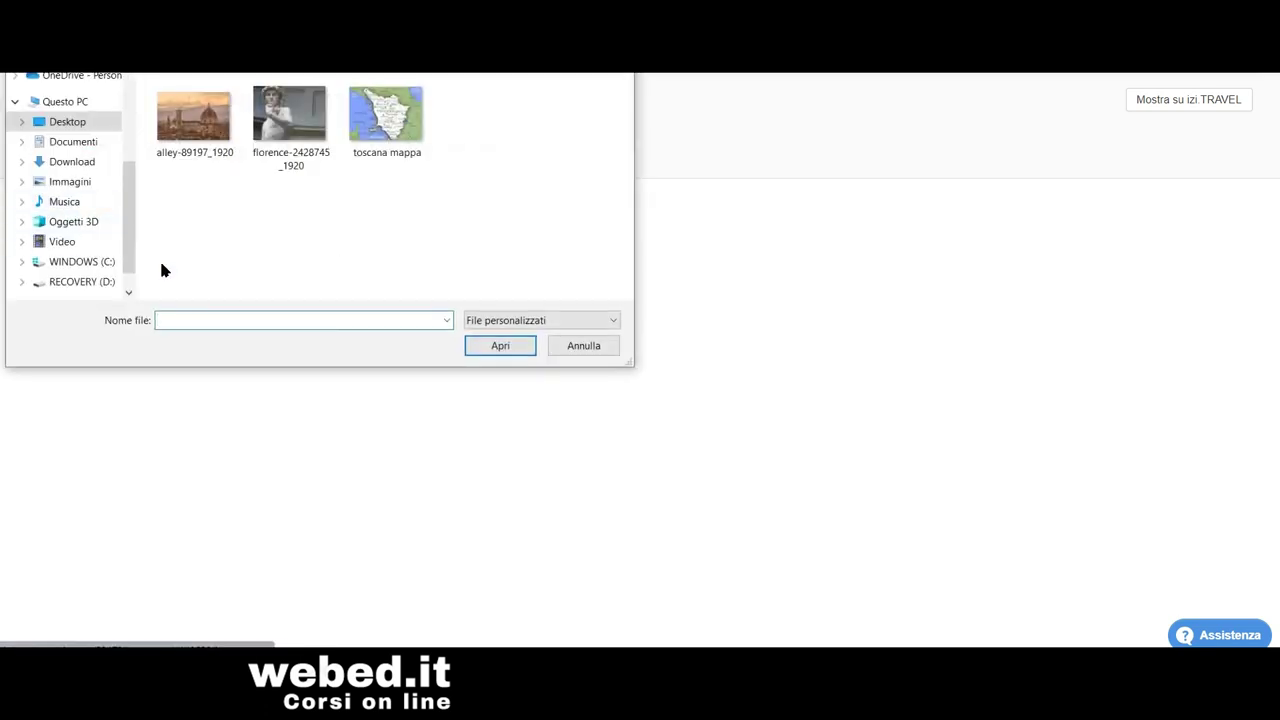
click(386, 113)
click(498, 345)
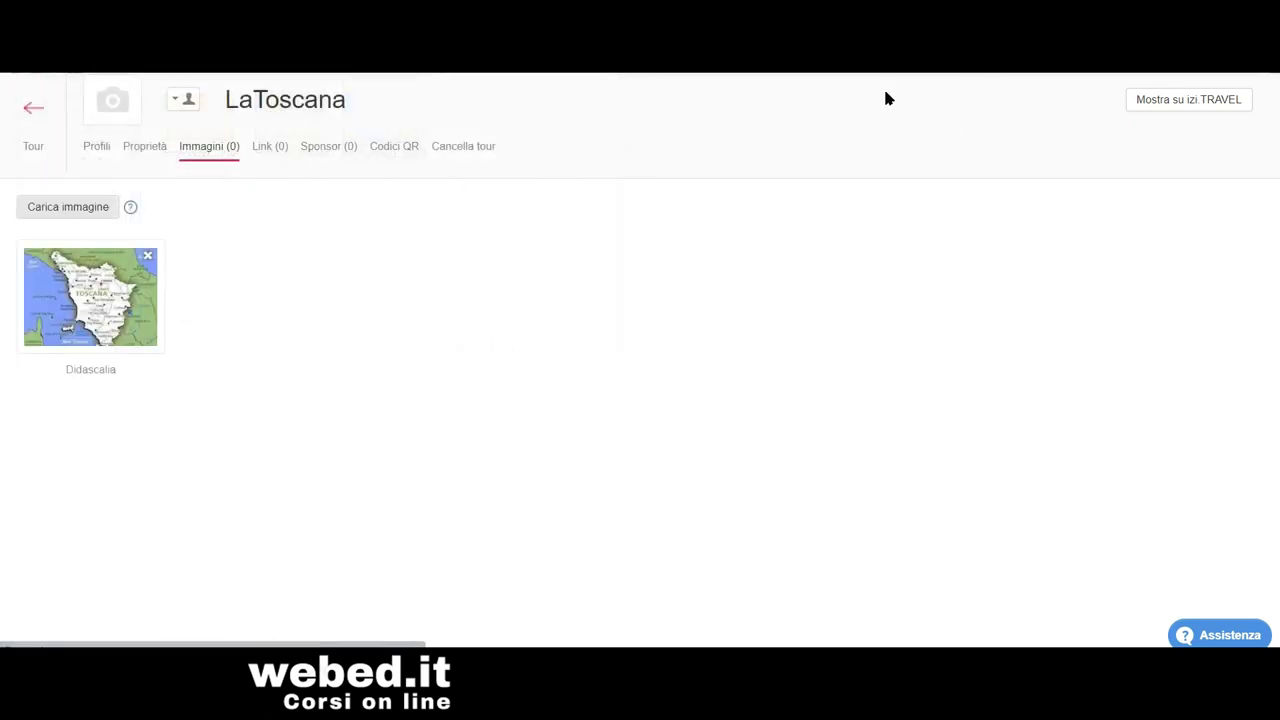
click(88, 372)
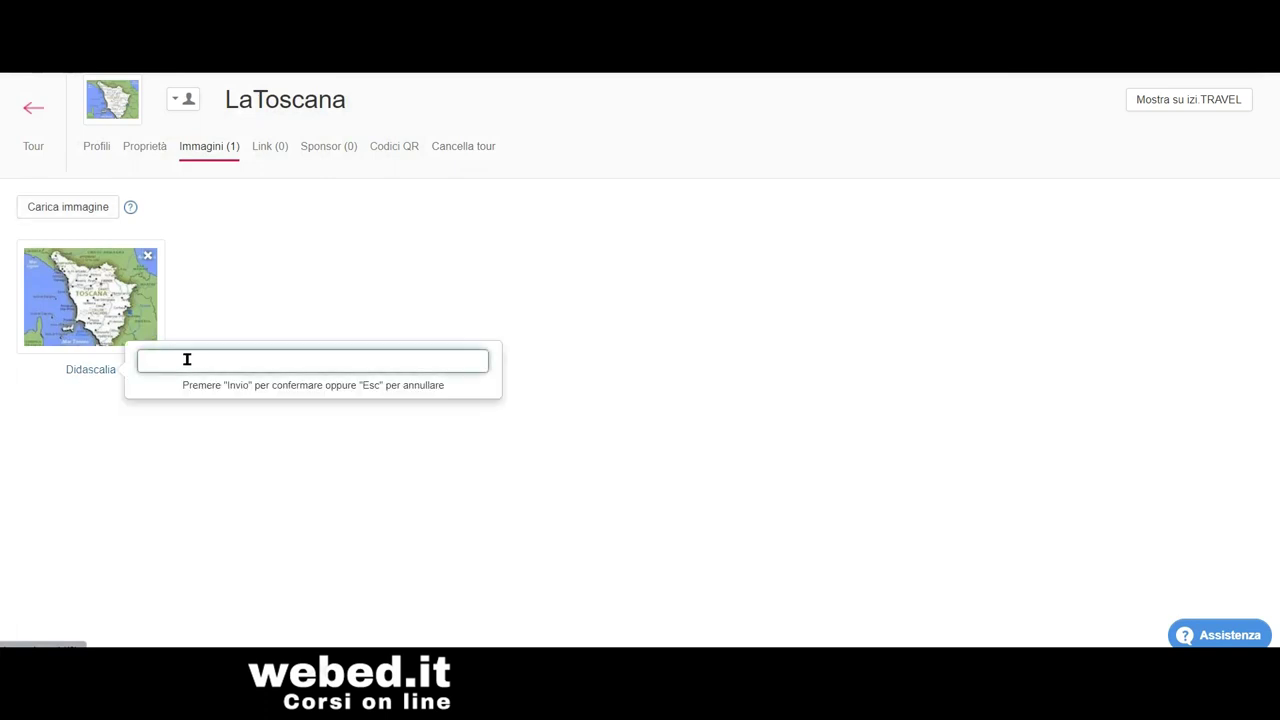
key(Escape)
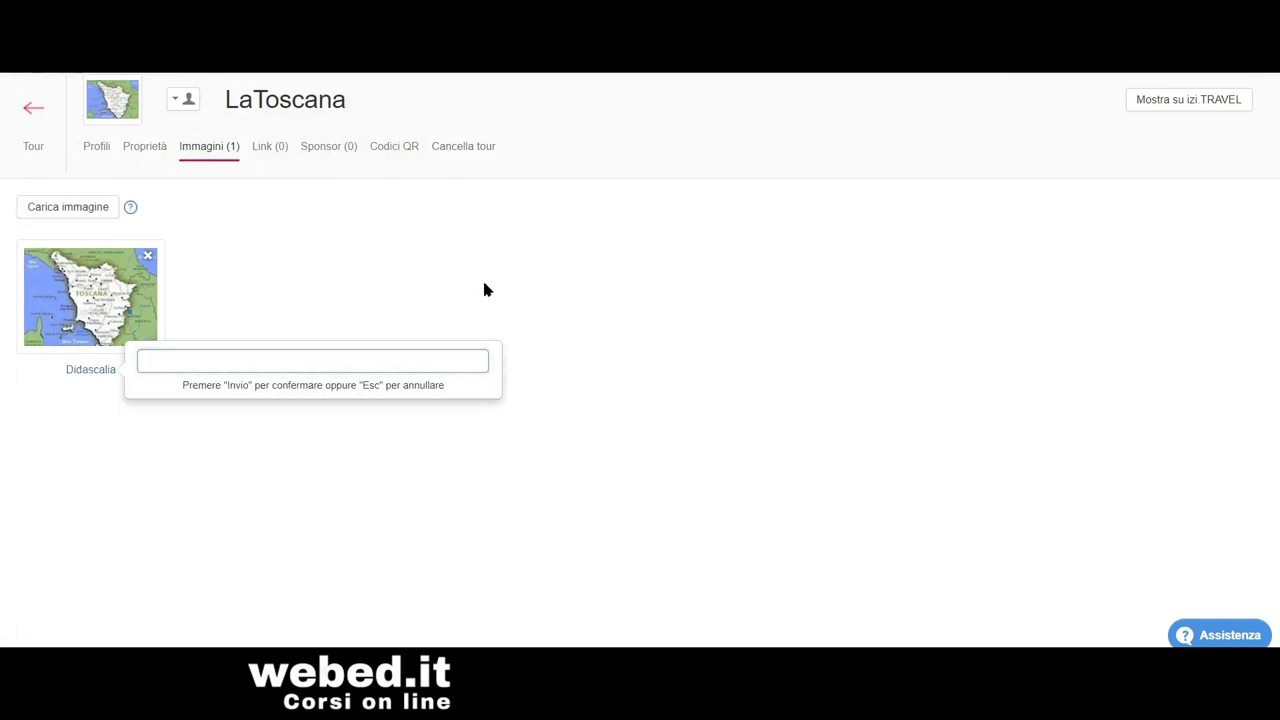
Step: Examine the tour's link, sponsor and QR code pages
click(265, 155)
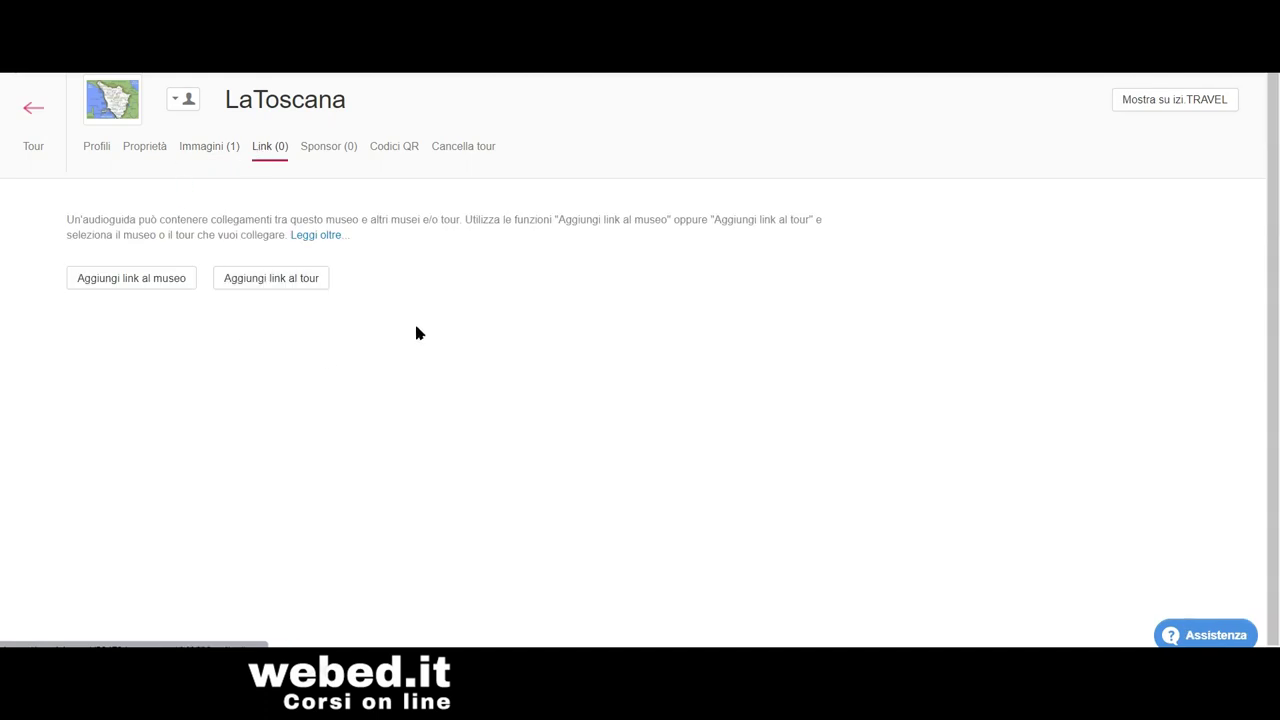
click(326, 152)
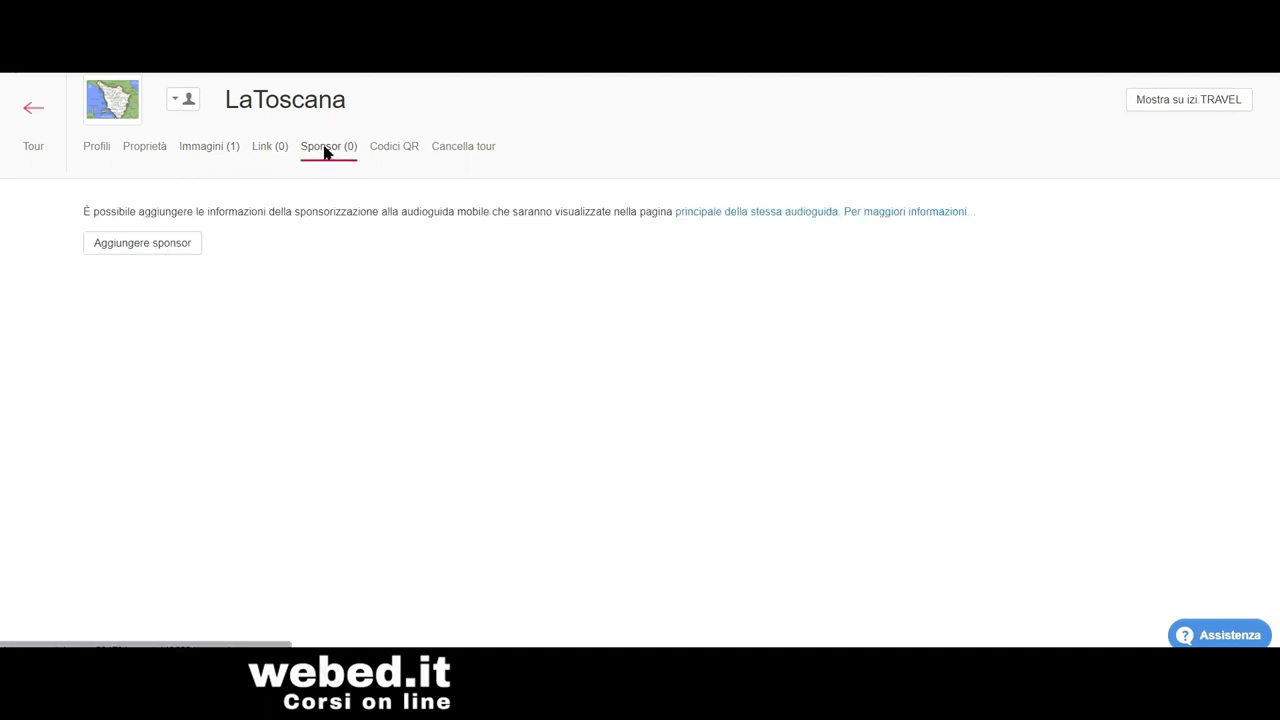
click(400, 150)
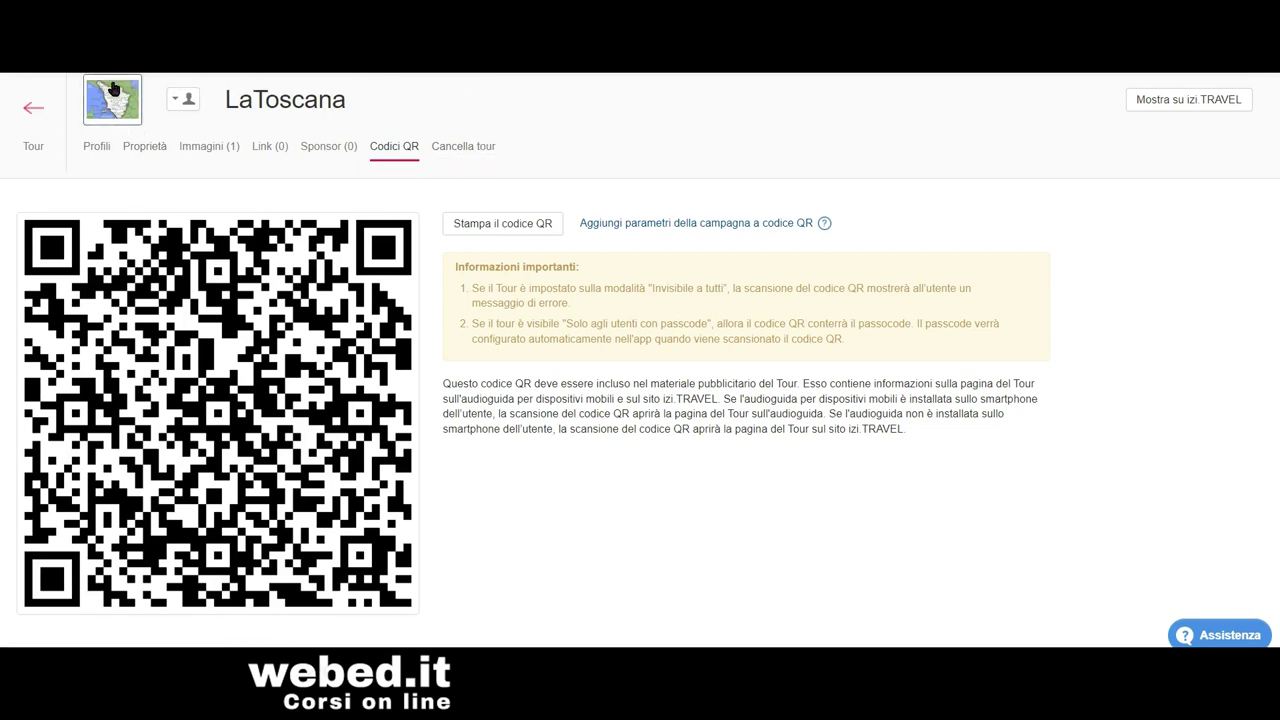
Step: Return to the tour's map and locate Firenze, FI, Italia on it with the Google search
click(34, 112)
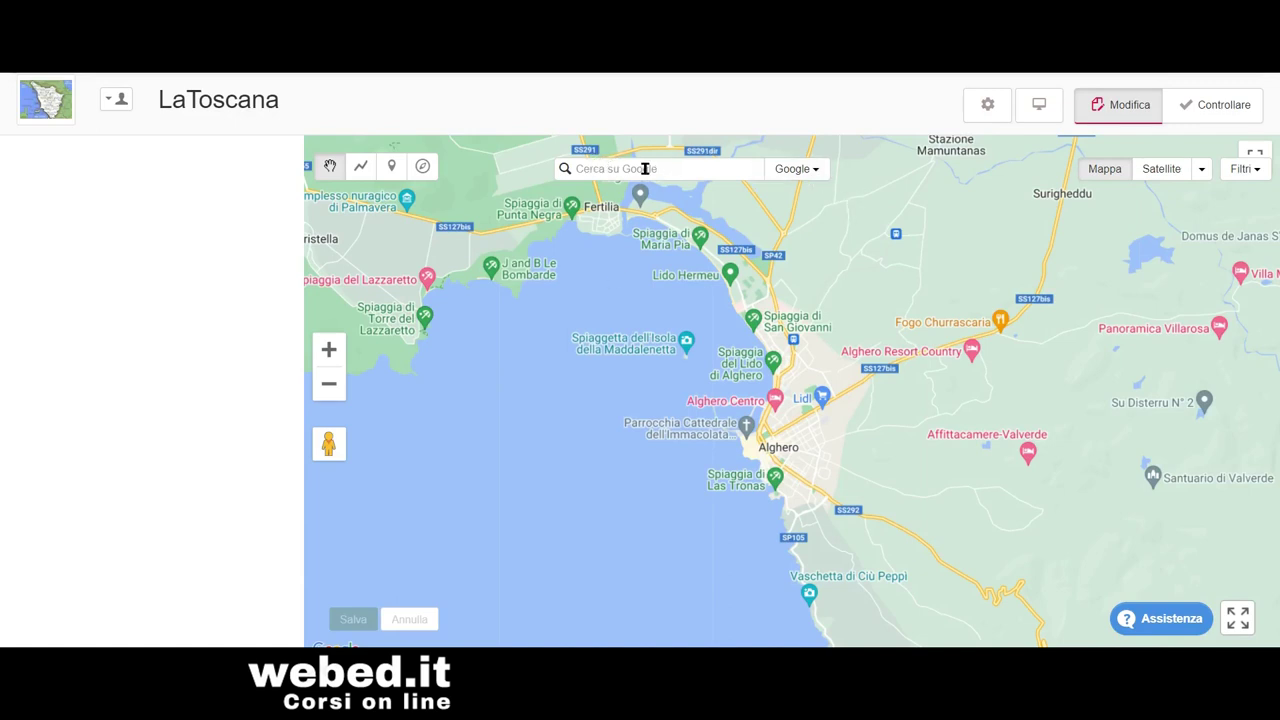
click(816, 176)
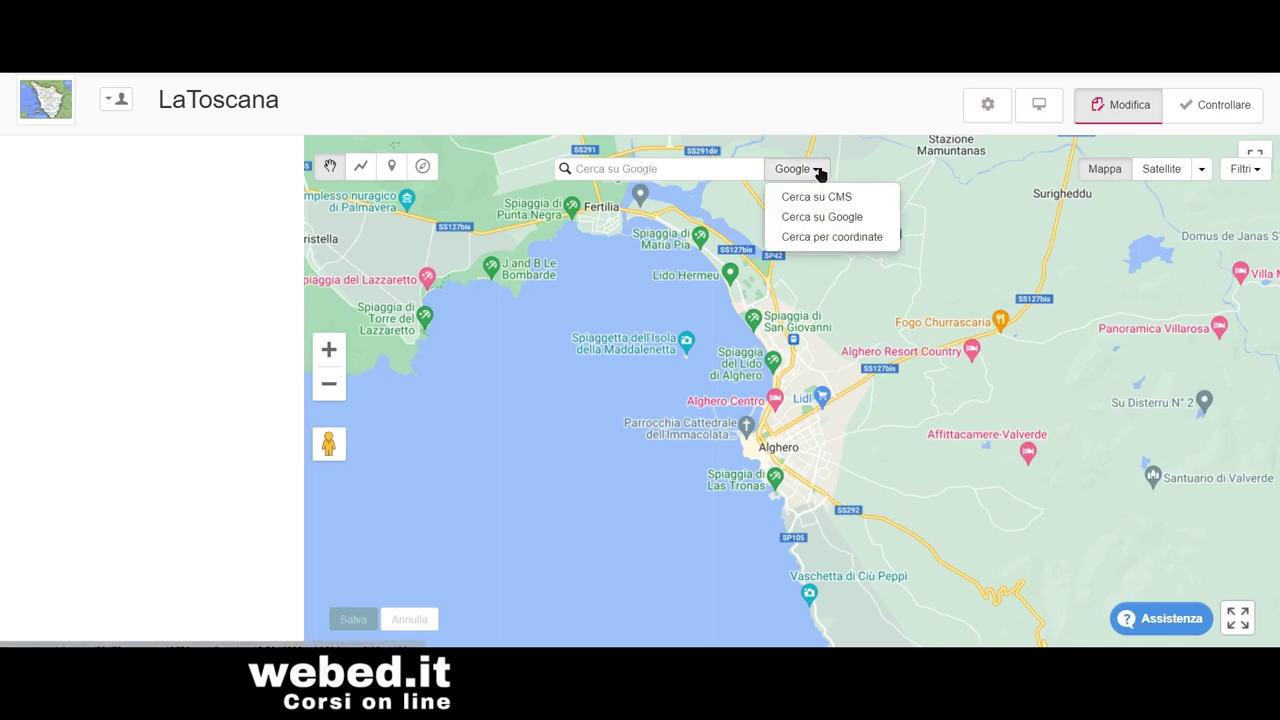
click(806, 217)
click(610, 170)
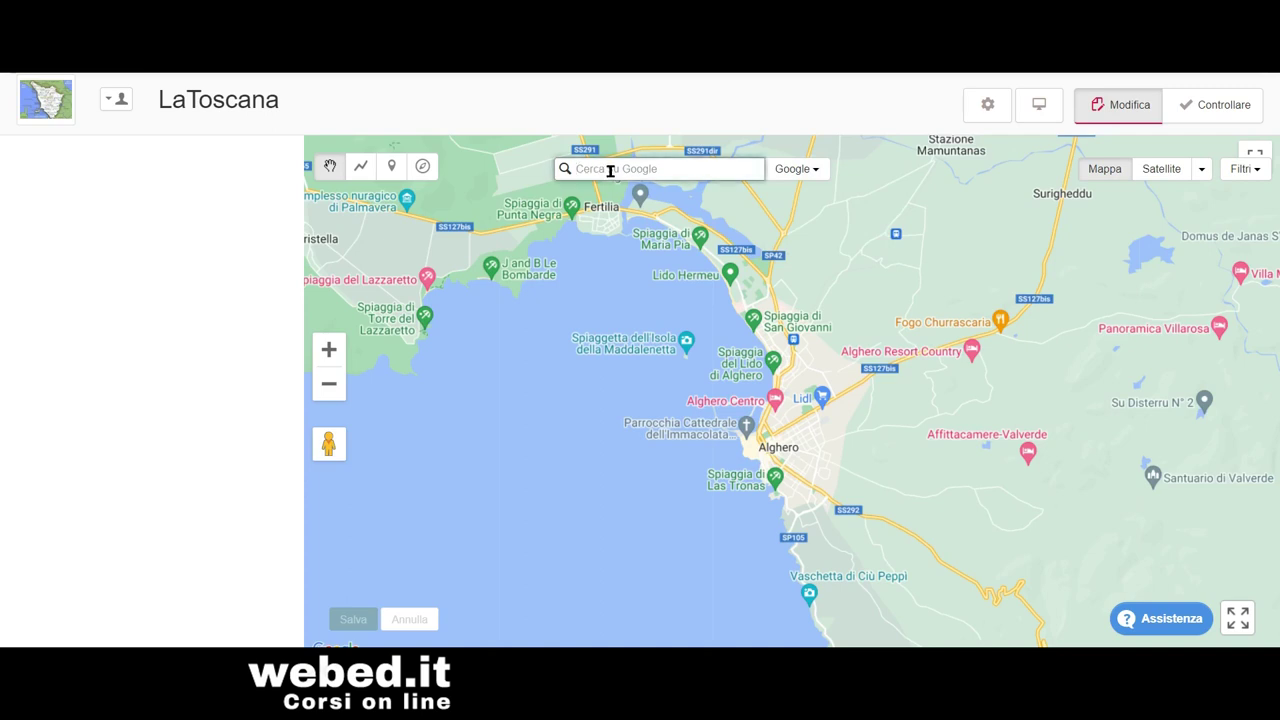
text(Firenze)
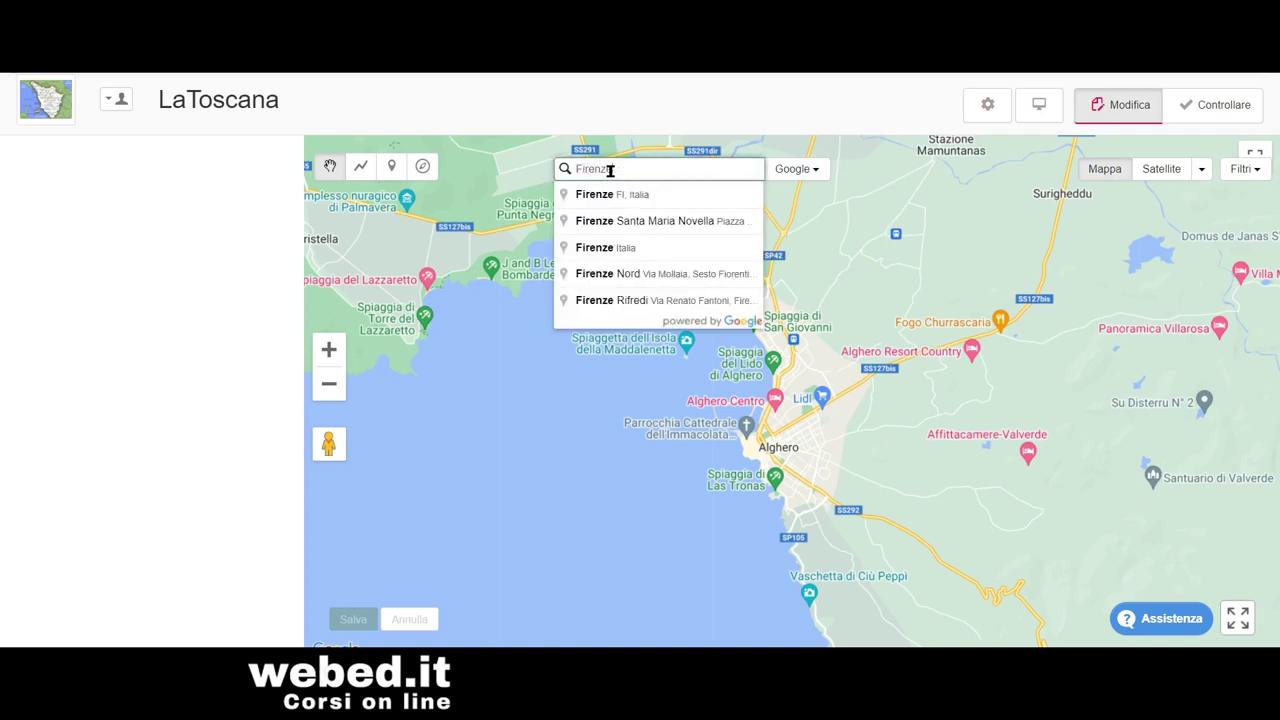
click(656, 196)
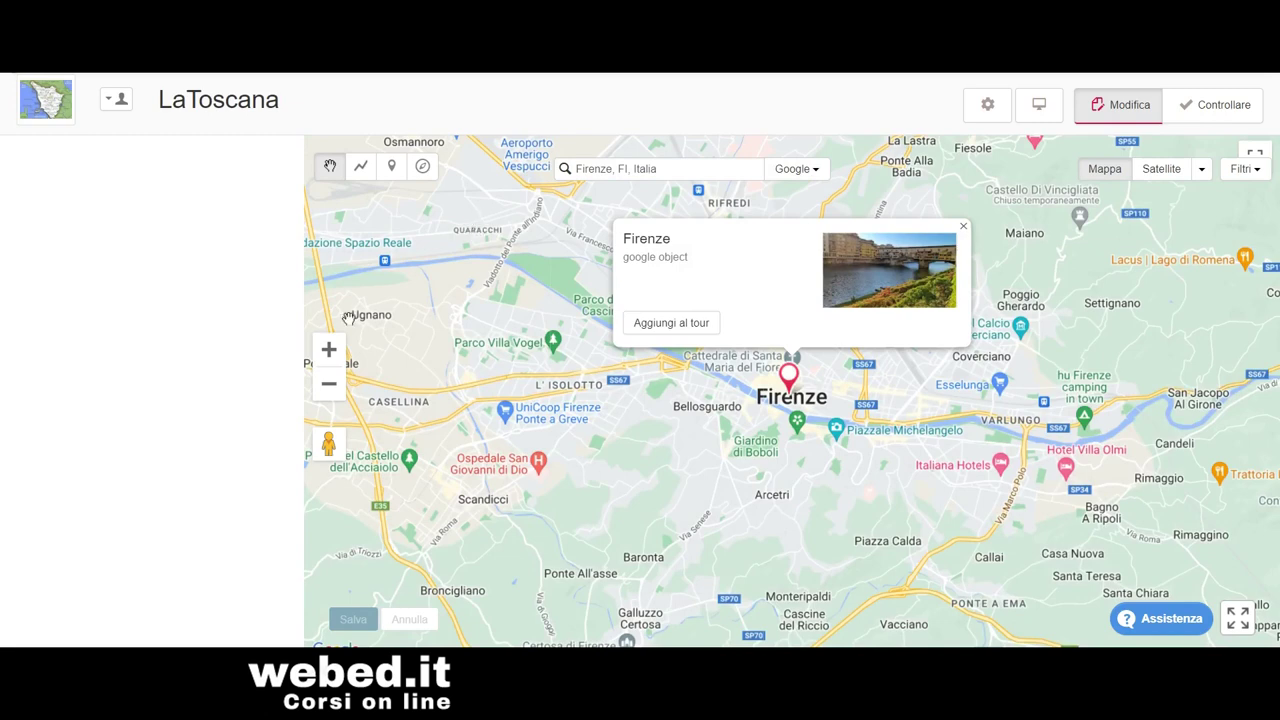
Step: Add the found place to the tour as a tourist attraction named Firenze with Italian as its main language
click(672, 328)
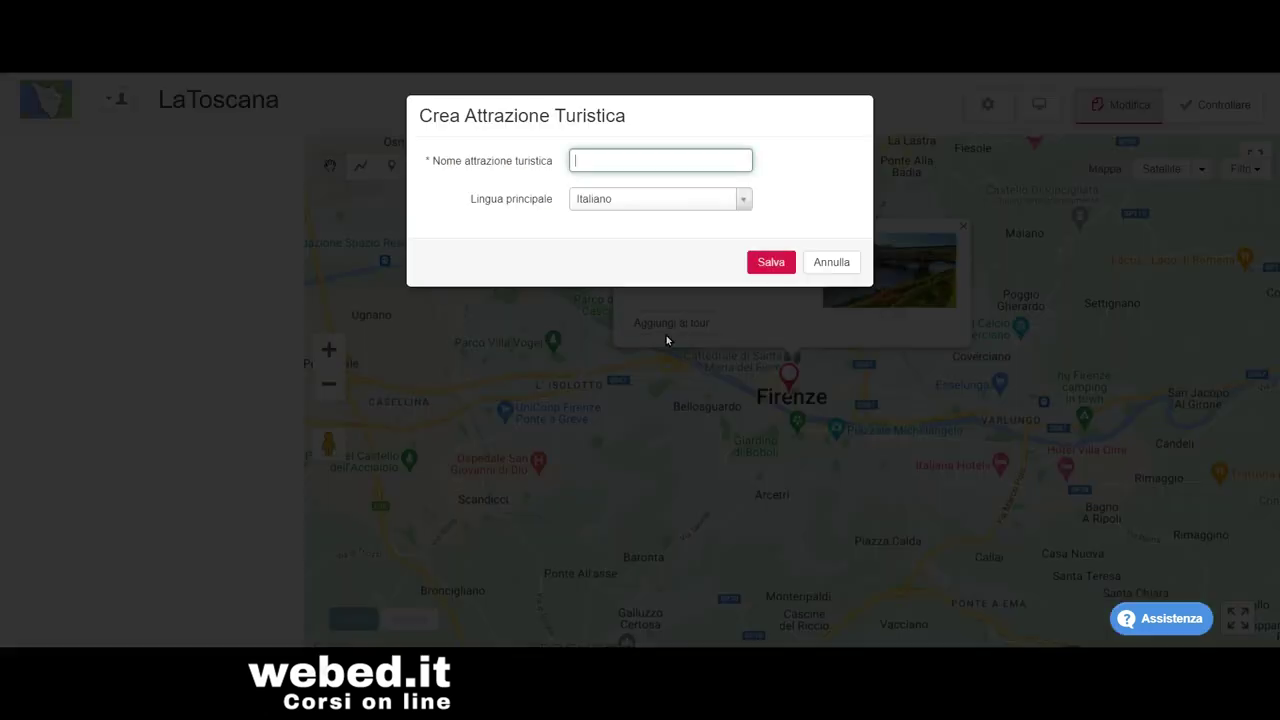
text(Firnz)
key(BackSpace)
key(BackSpace)
text(enze)
click(772, 266)
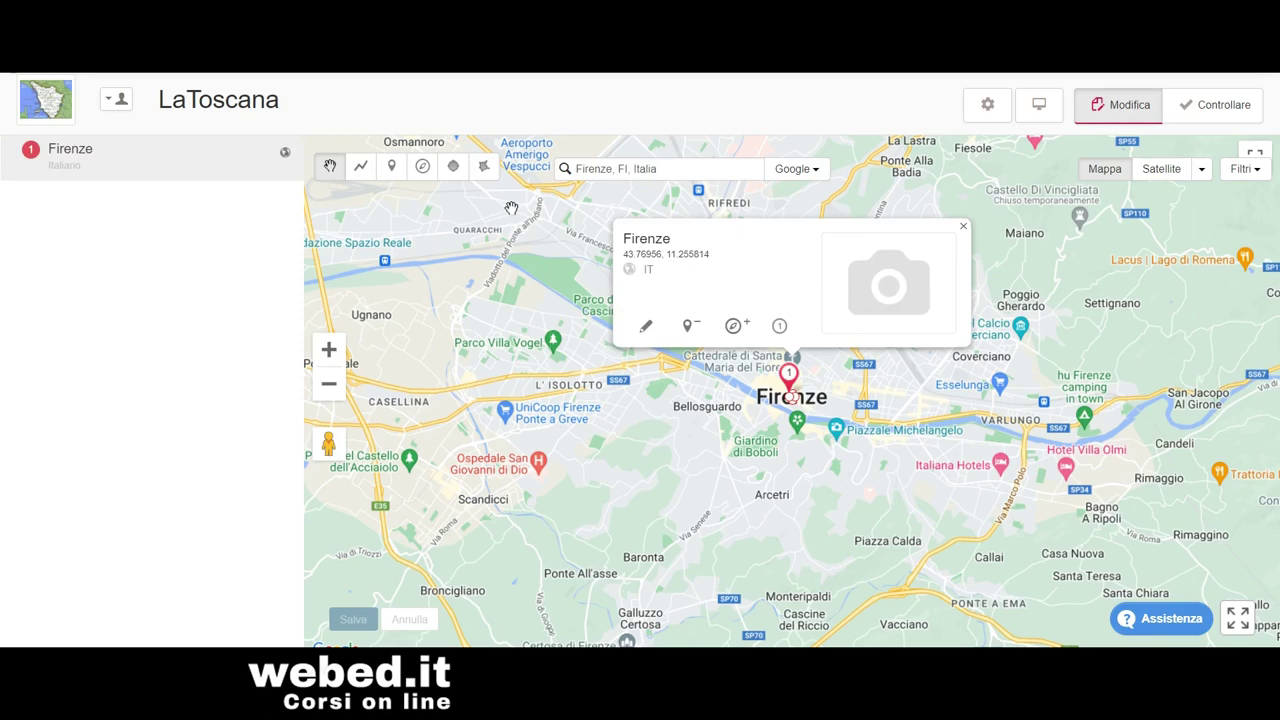
Step: Open the Firenze attraction for editing and add an editor's notes field (Note dell'editore) to its story
click(651, 333)
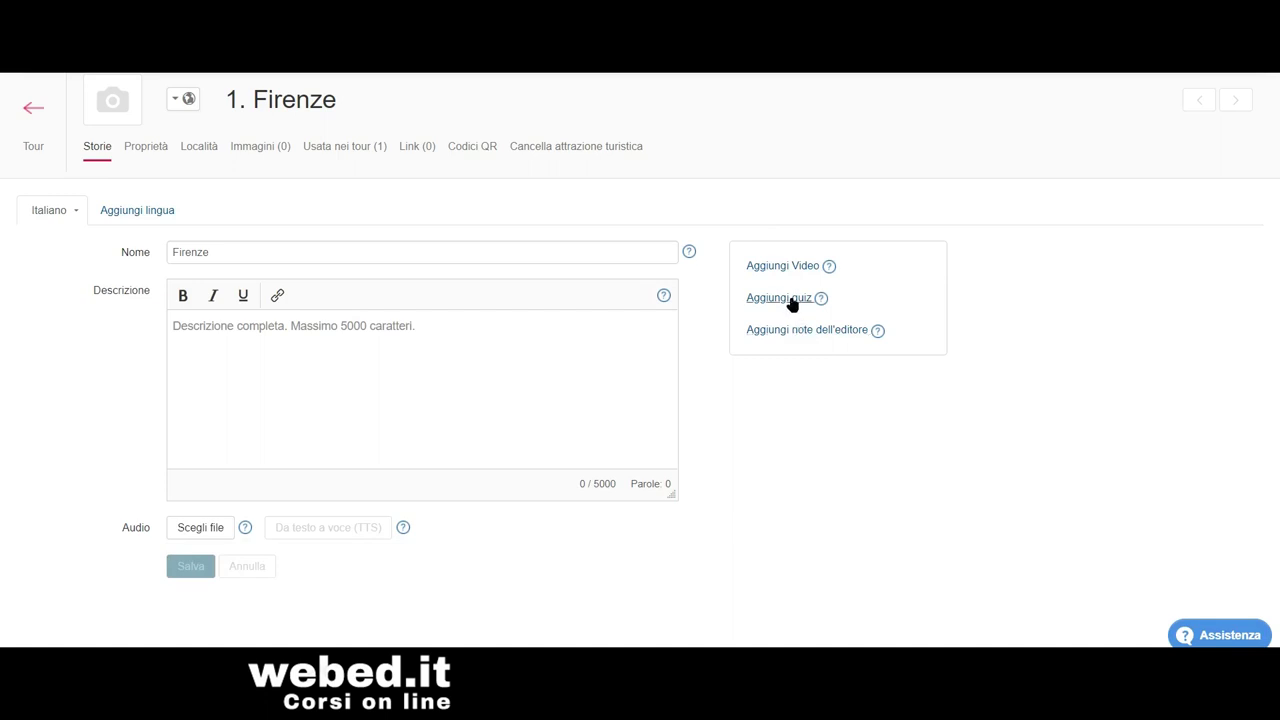
click(794, 331)
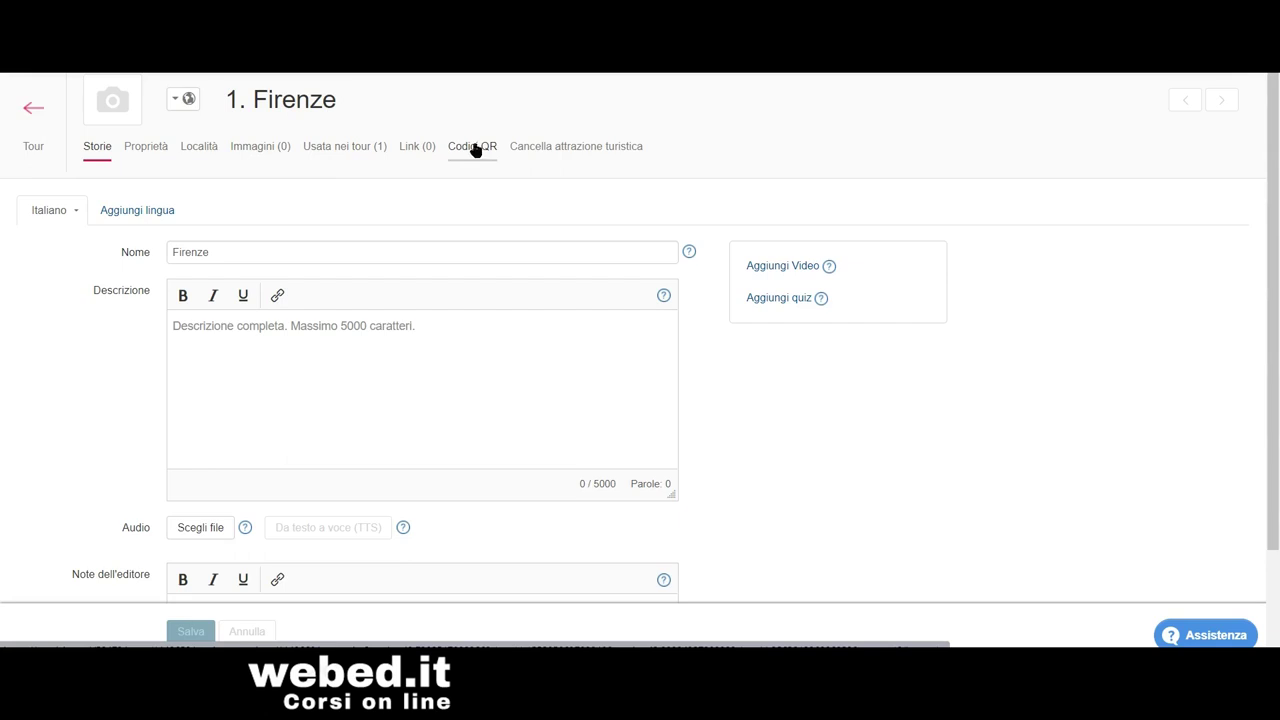
Step: Upload the picture alley-89197_1920 to the Firenze attraction's images
click(250, 148)
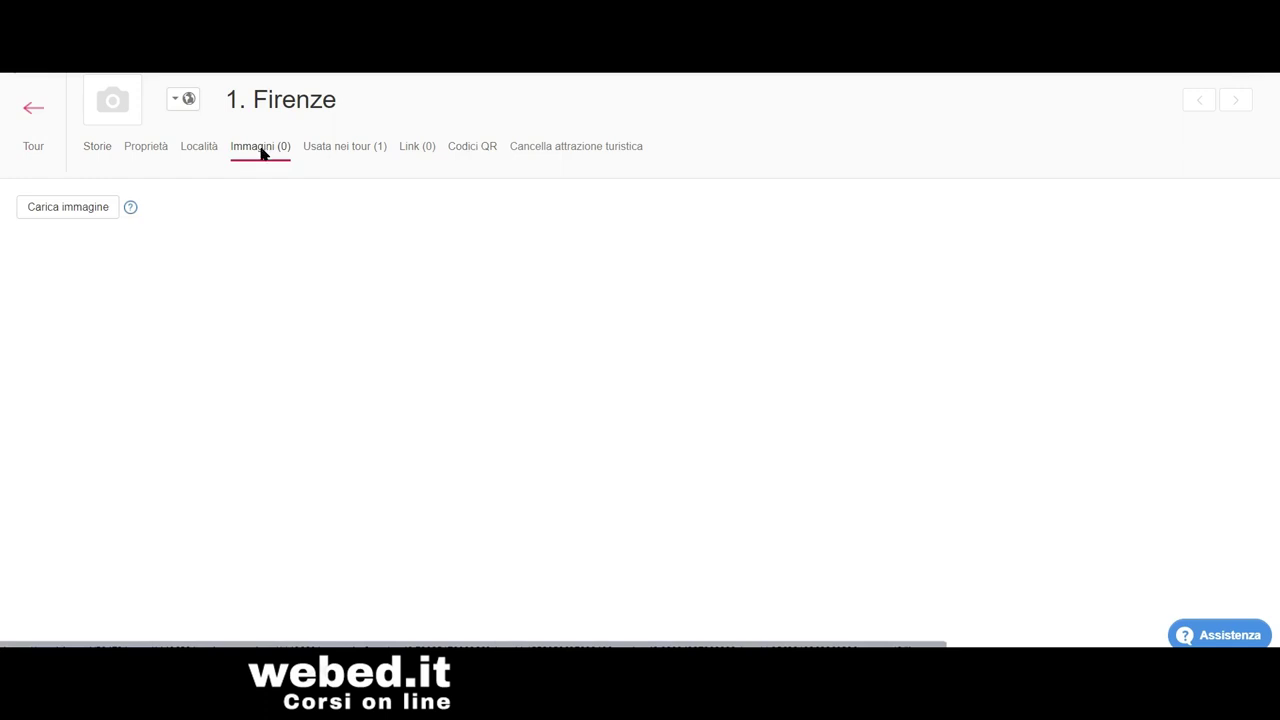
click(64, 210)
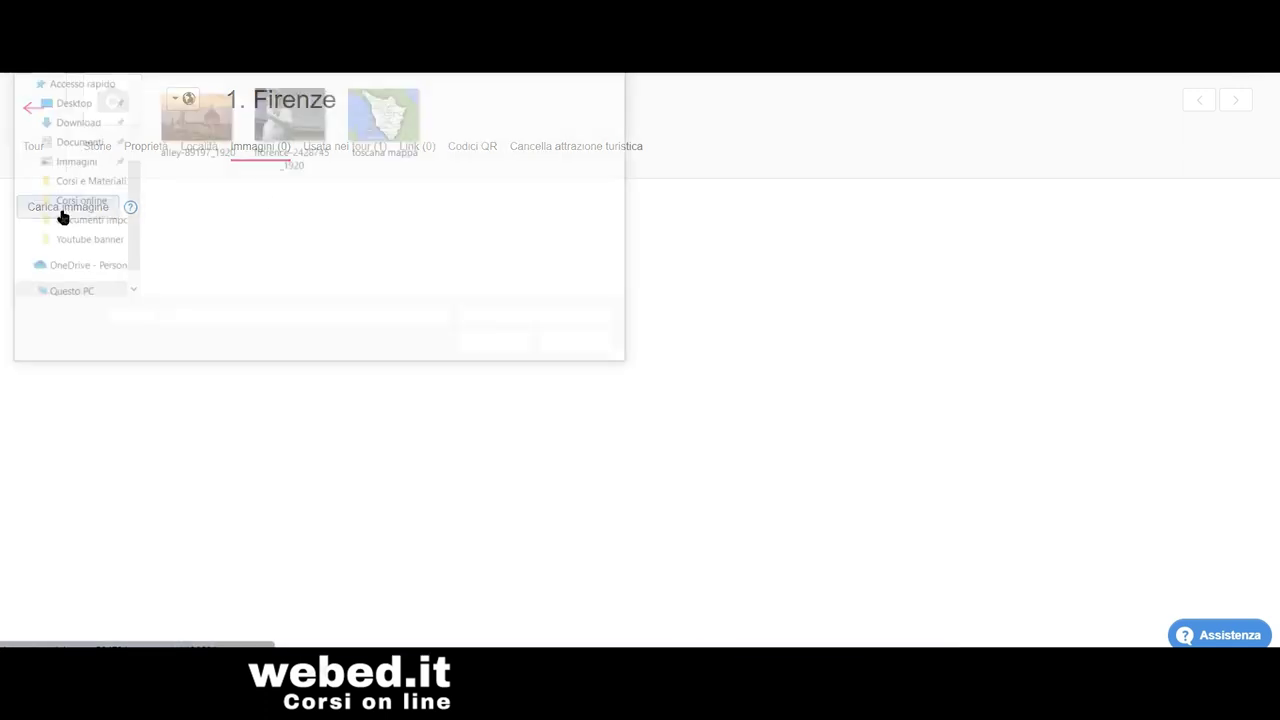
click(181, 96)
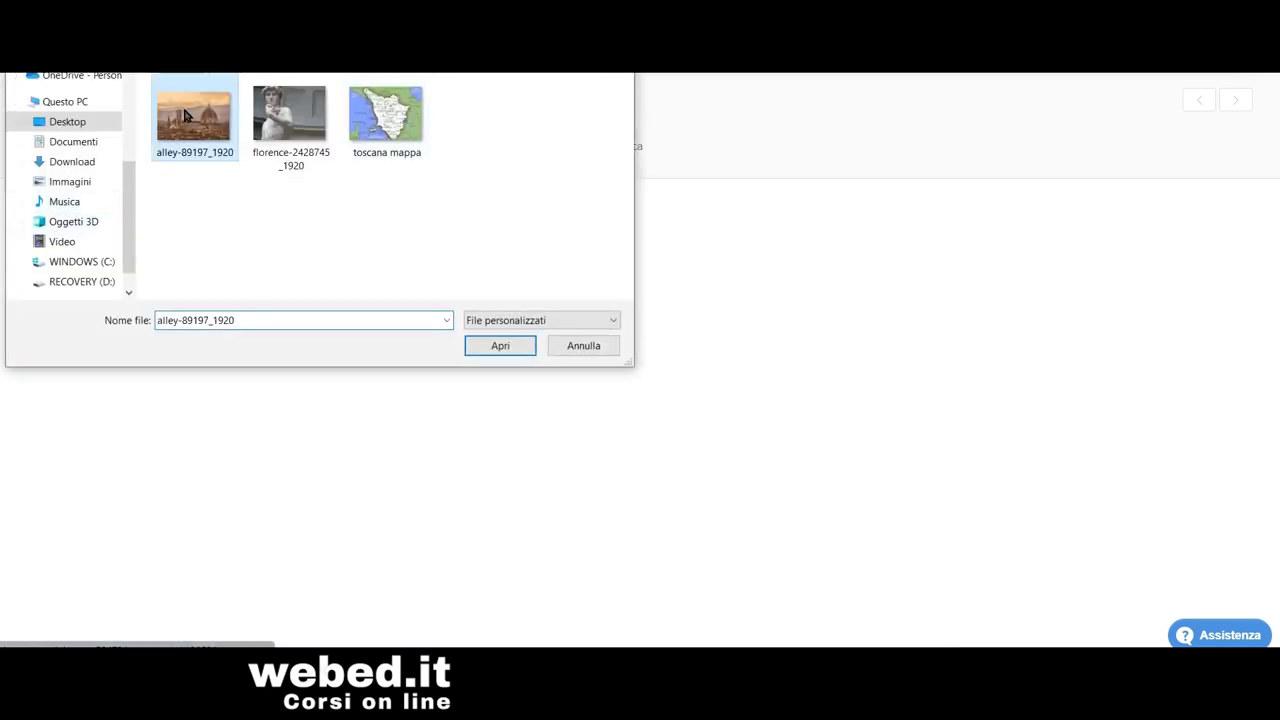
click(490, 345)
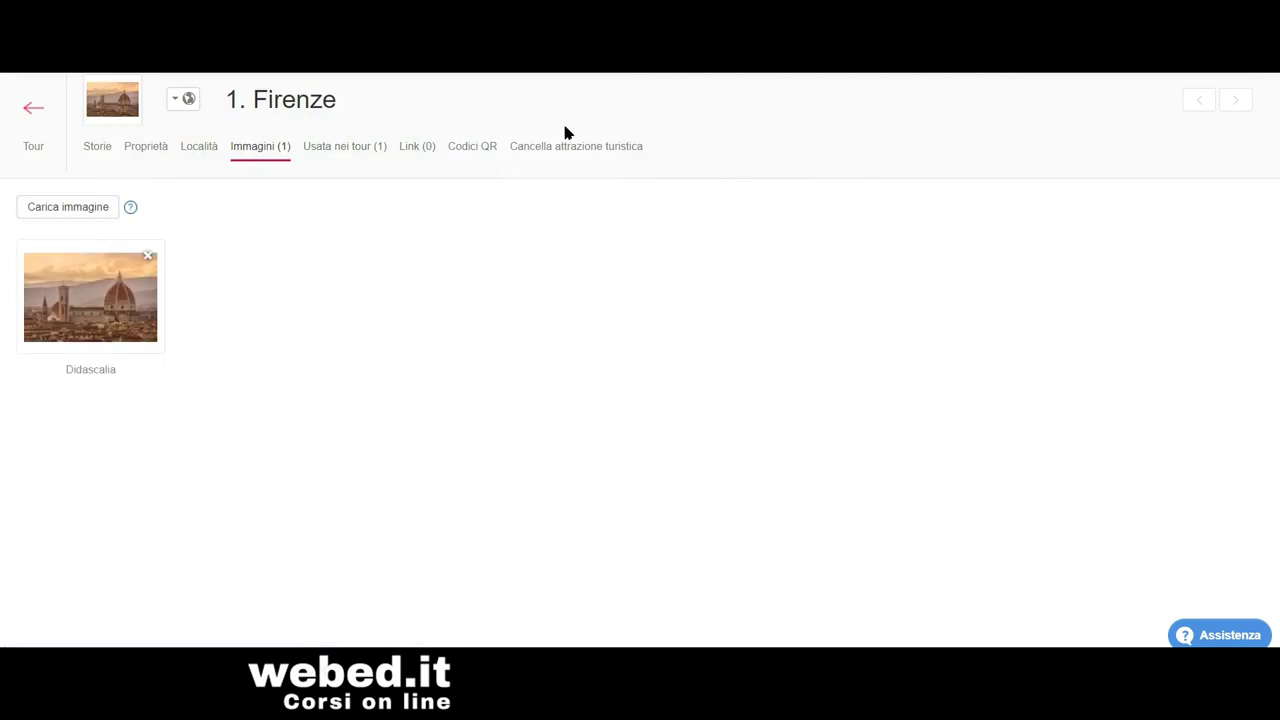
Step: Add an English (Inglese) version named Florence to the Firenze attraction's story
click(95, 148)
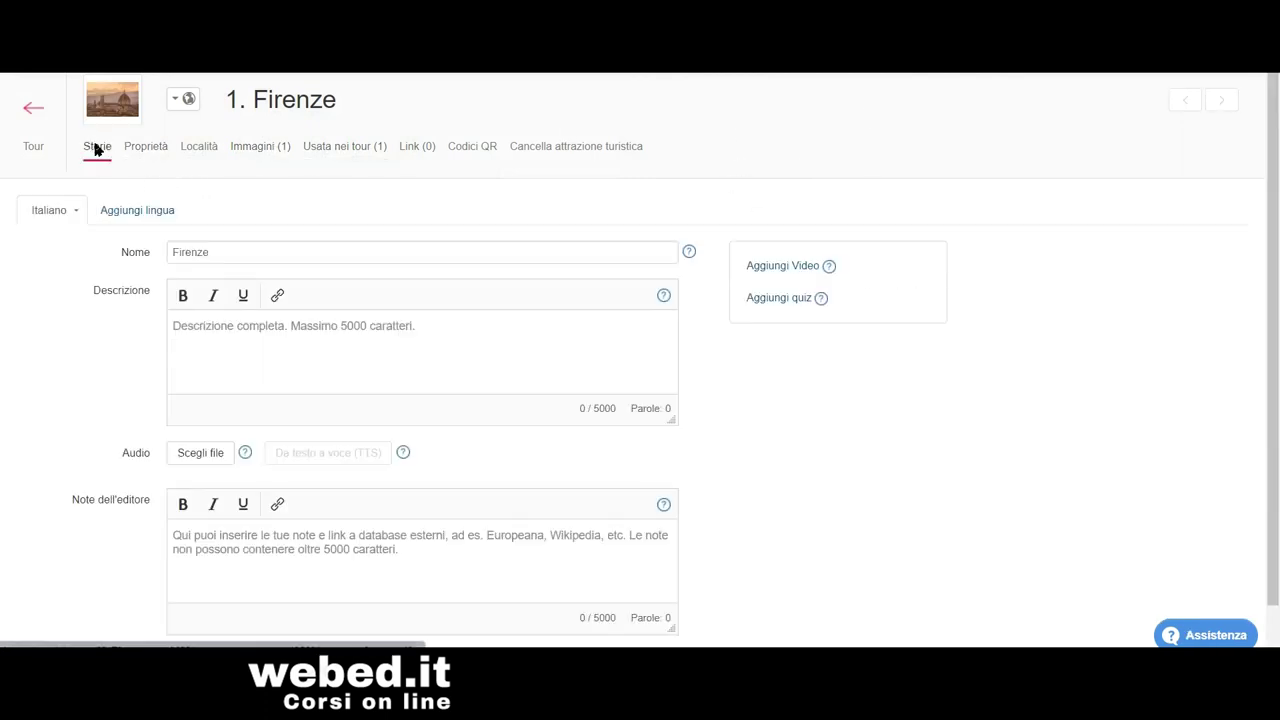
click(140, 210)
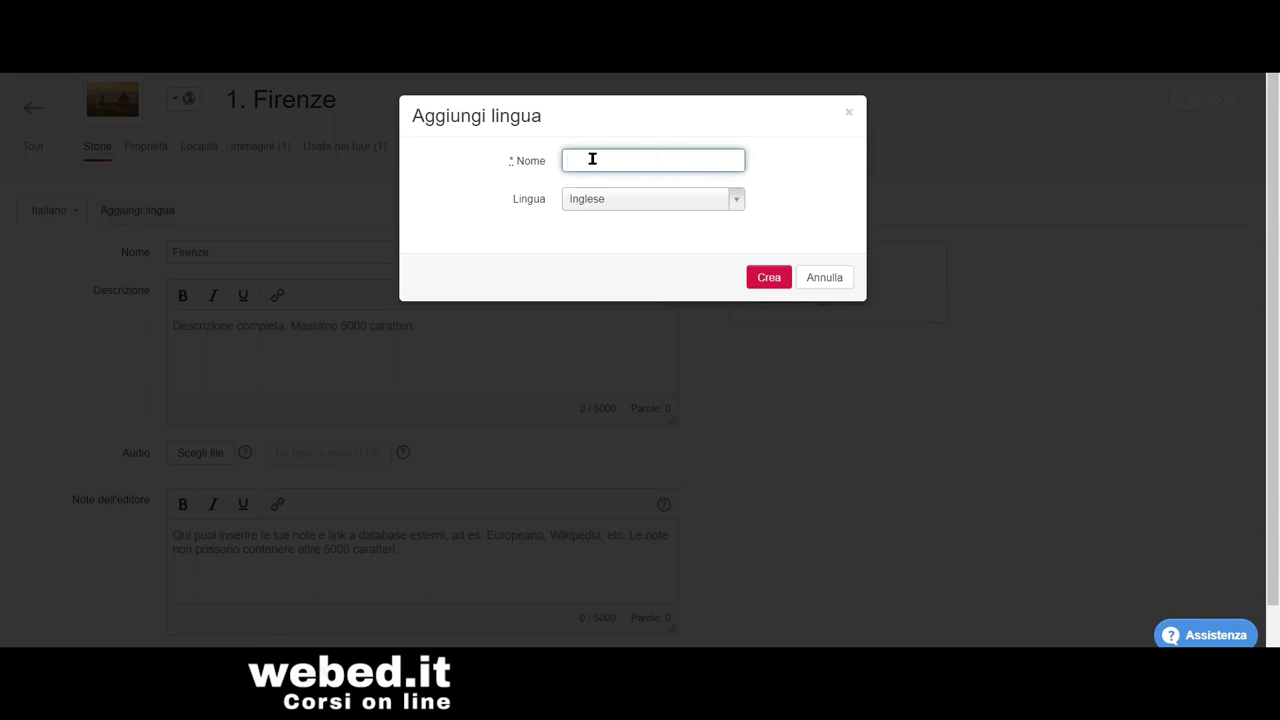
text(Florence)
click(769, 277)
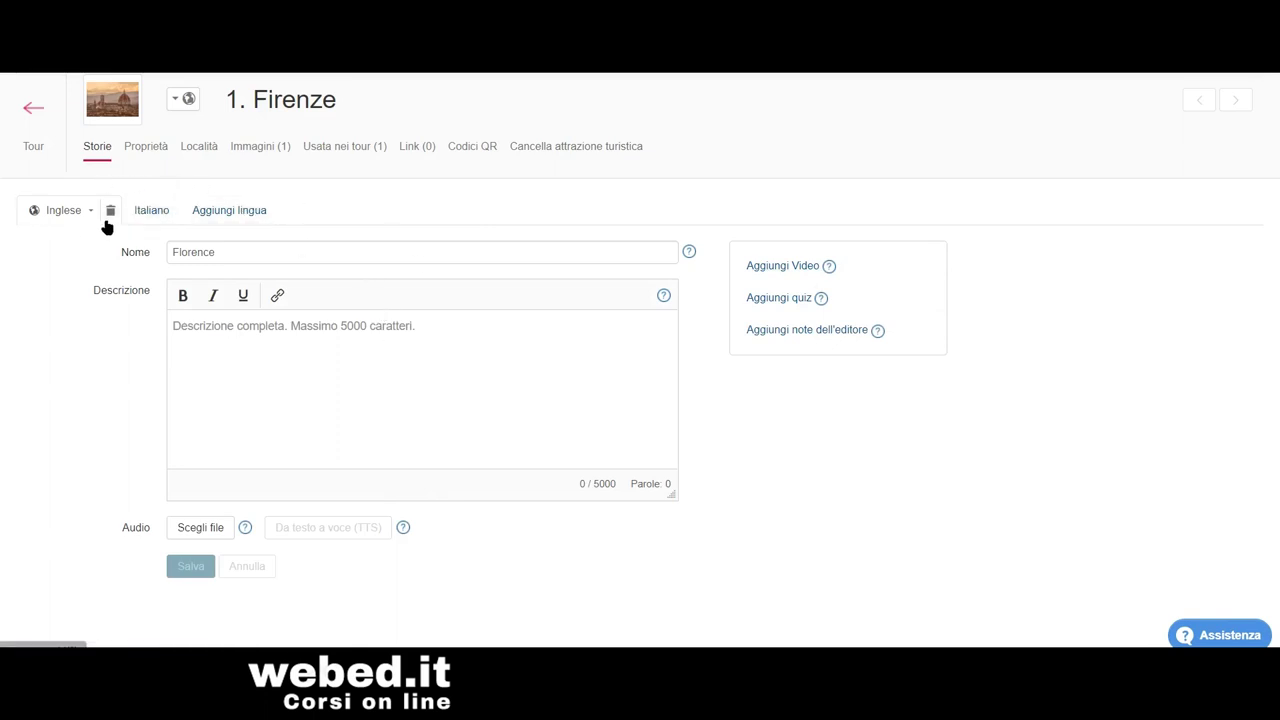
Step: Return to the tour's map and view the Firenze attraction's info card, then close the card
click(33, 111)
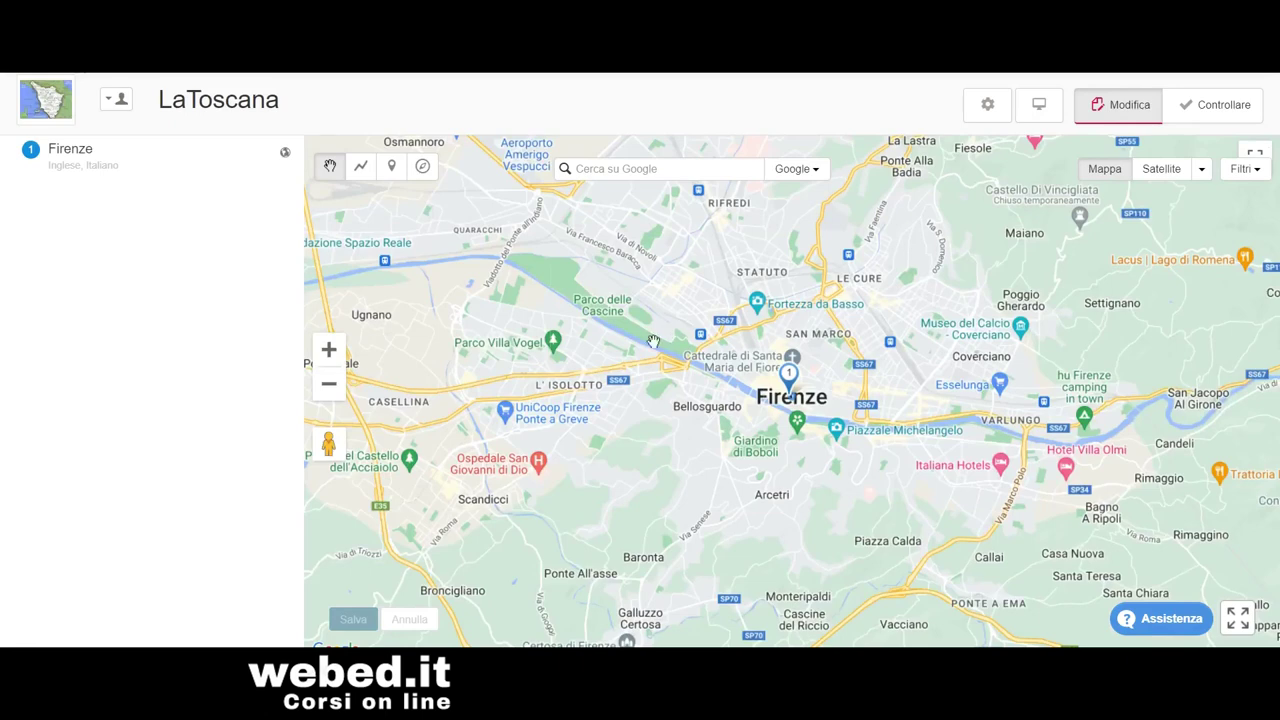
click(138, 152)
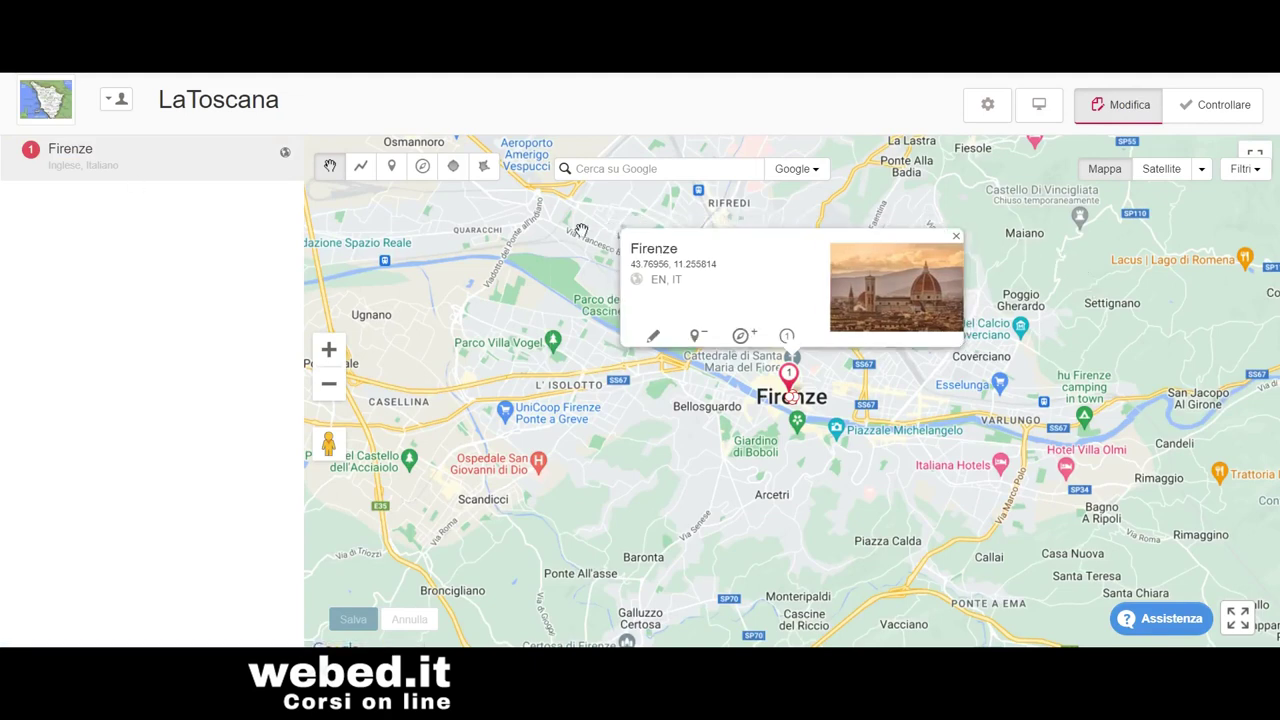
click(956, 238)
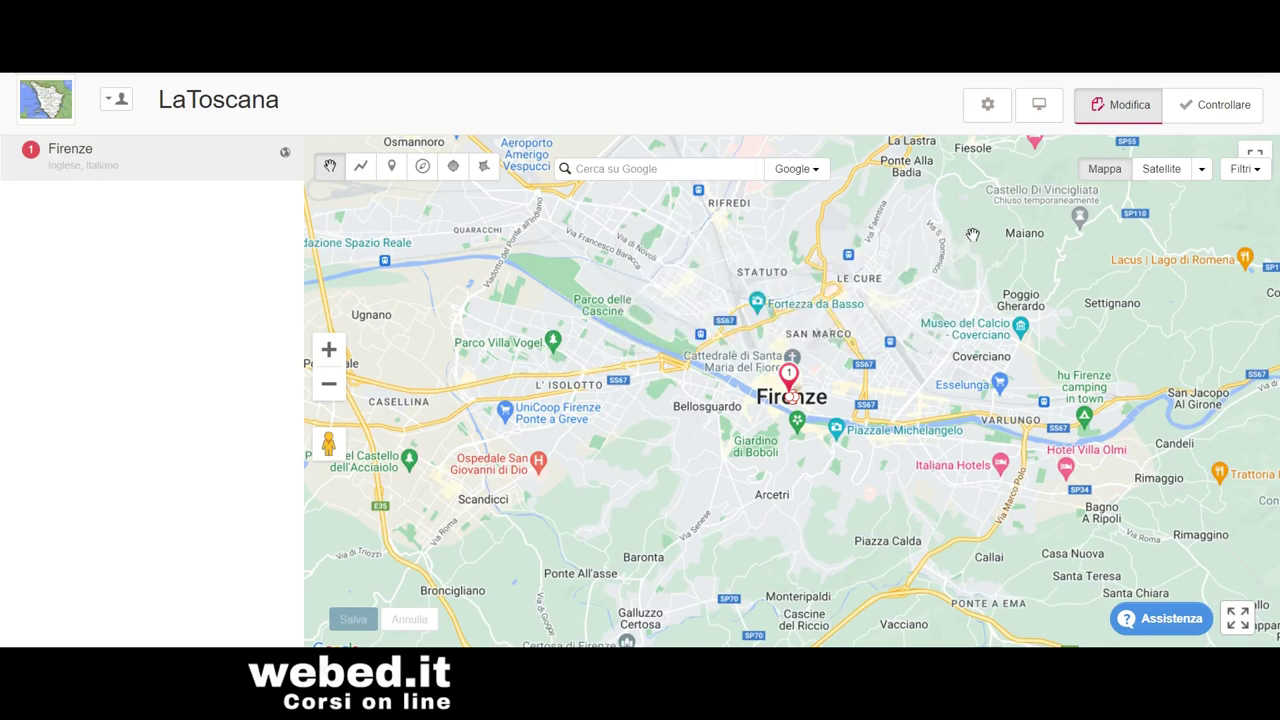
Step: Locate Pisa, PI, Italia on the tour's map with the Google search
click(601, 168)
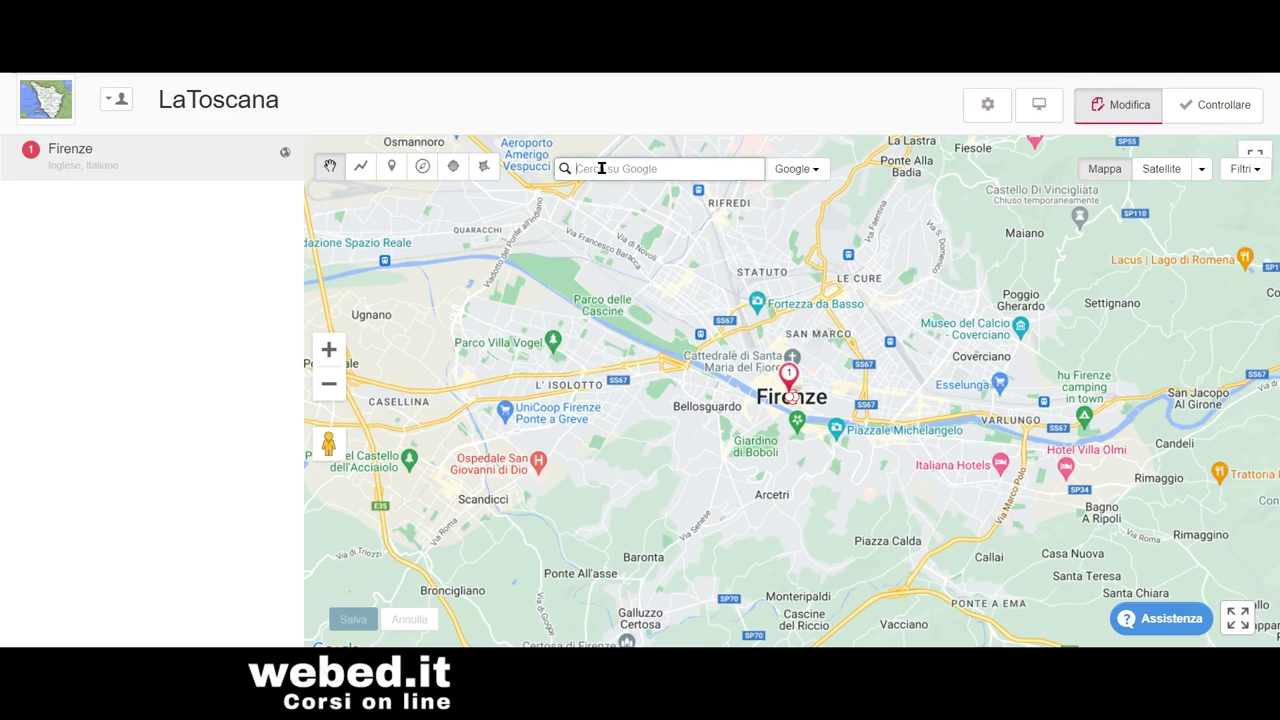
text(Pisa)
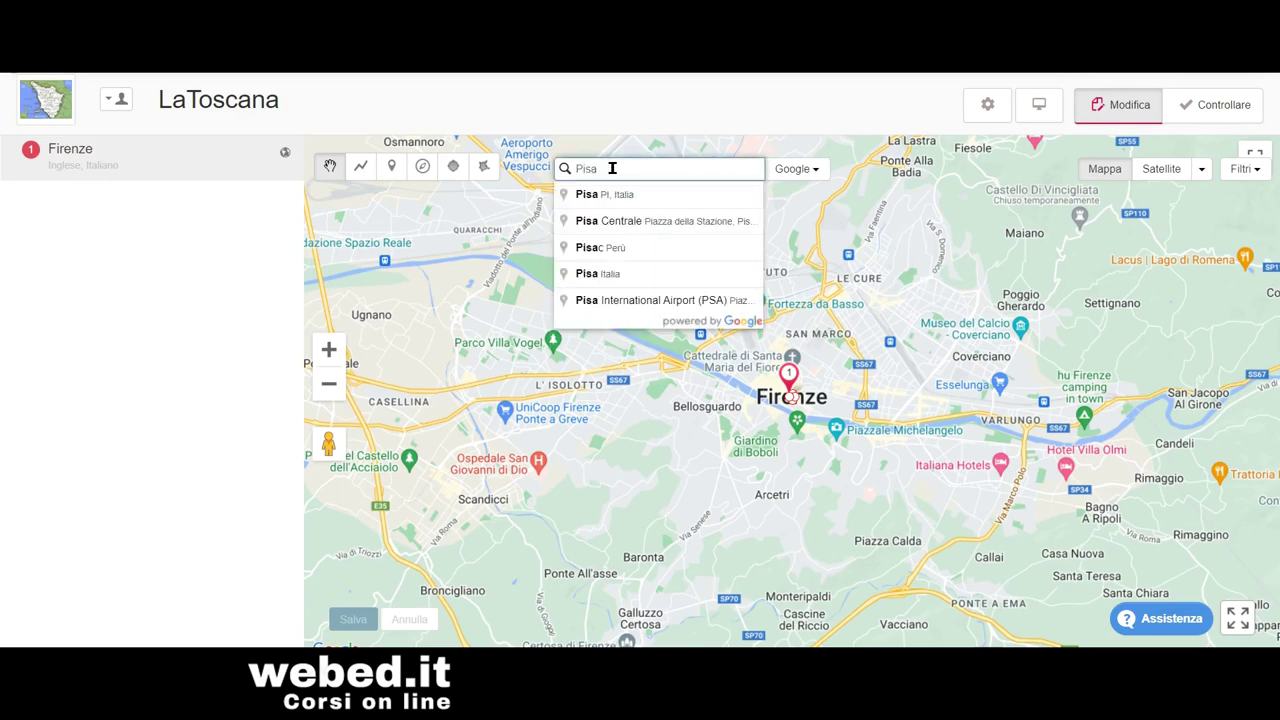
click(632, 197)
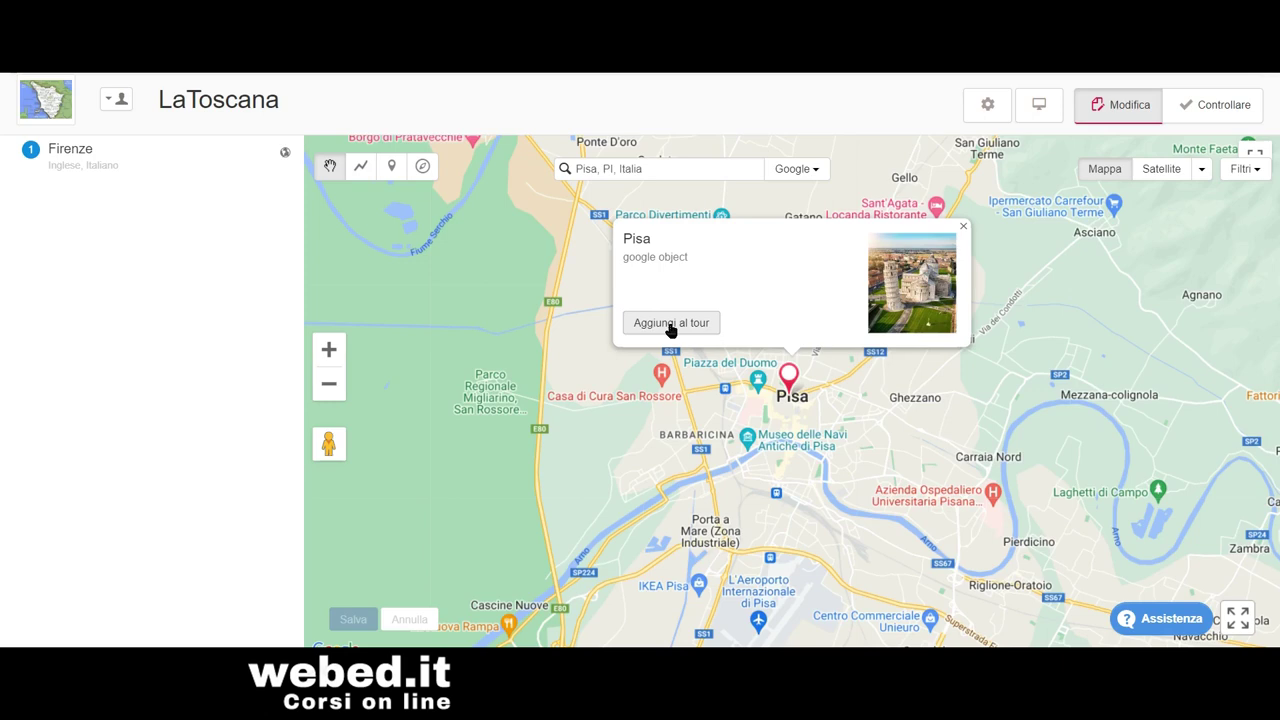
click(111, 106)
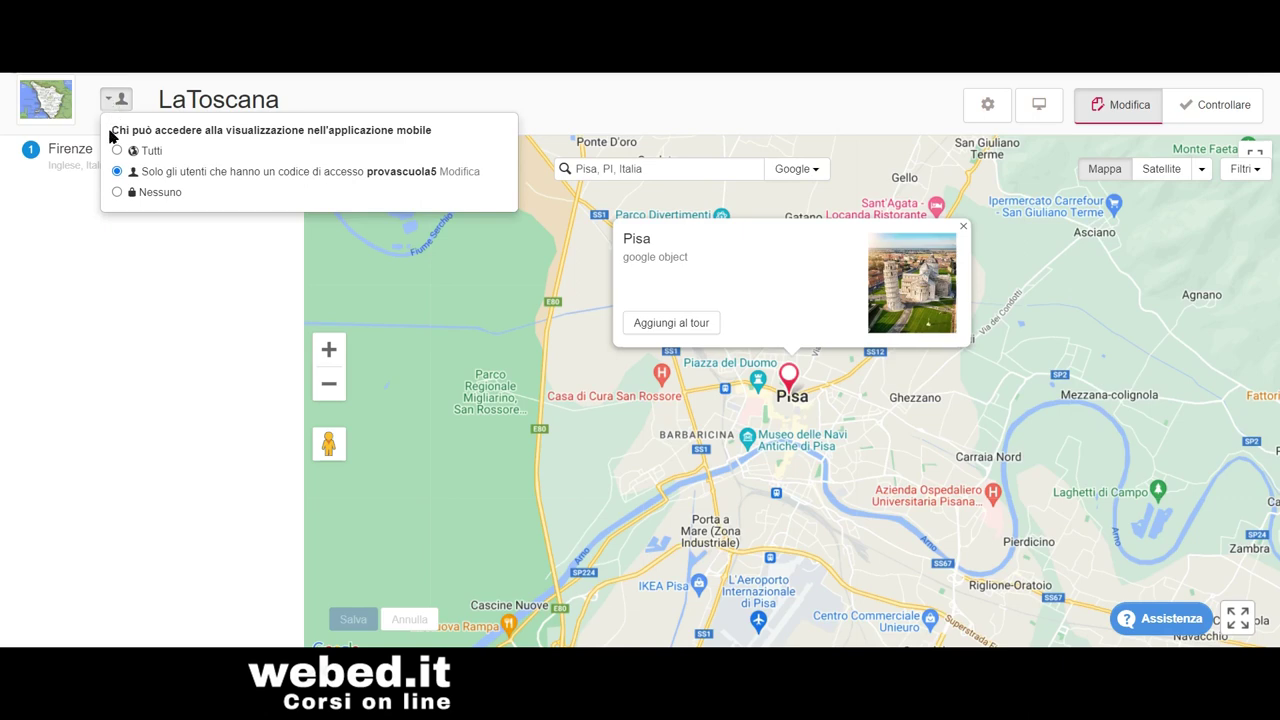
click(117, 150)
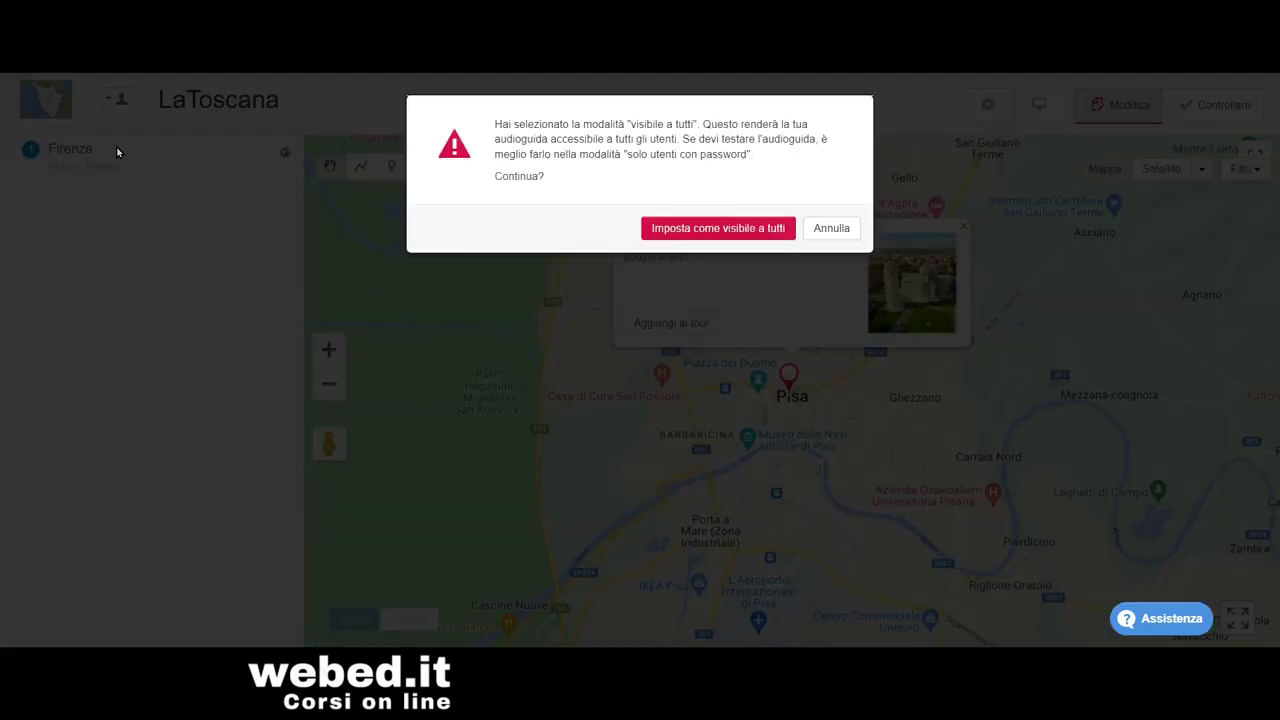
click(840, 230)
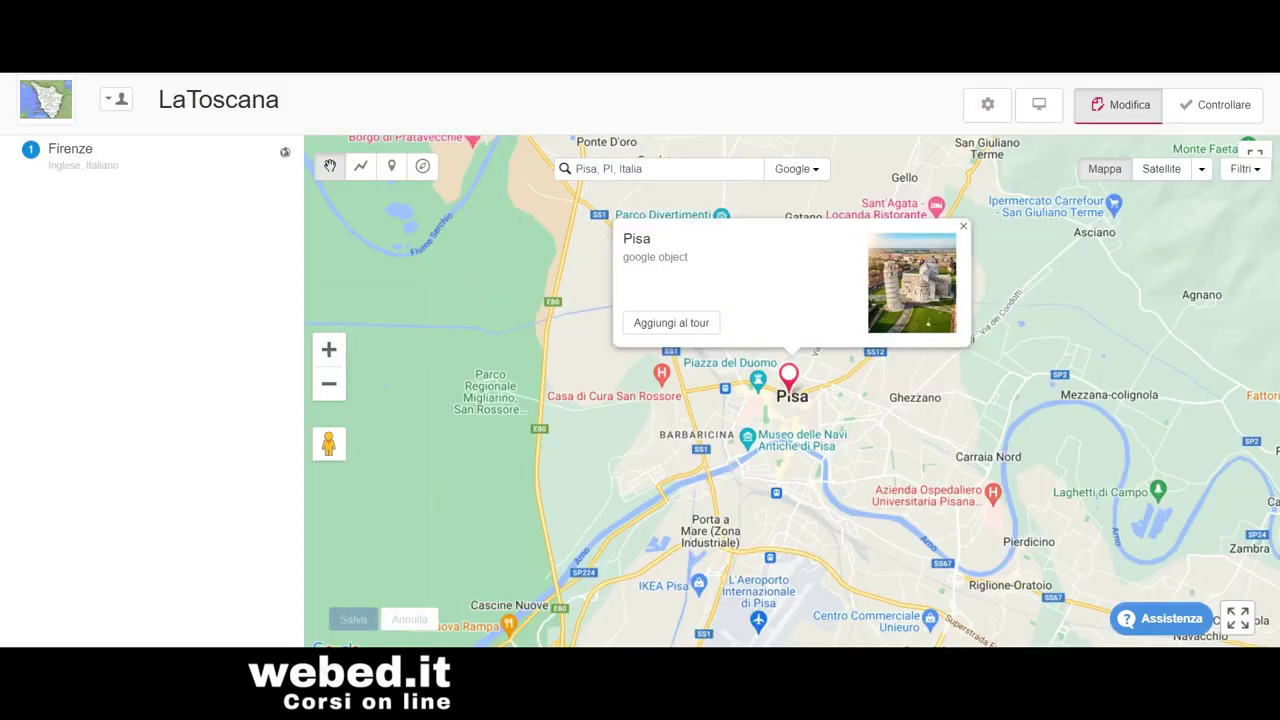
Step: Change the access code (Codice di accesso) in the content provider profile from the tour's visibility settings and update the profile
click(108, 104)
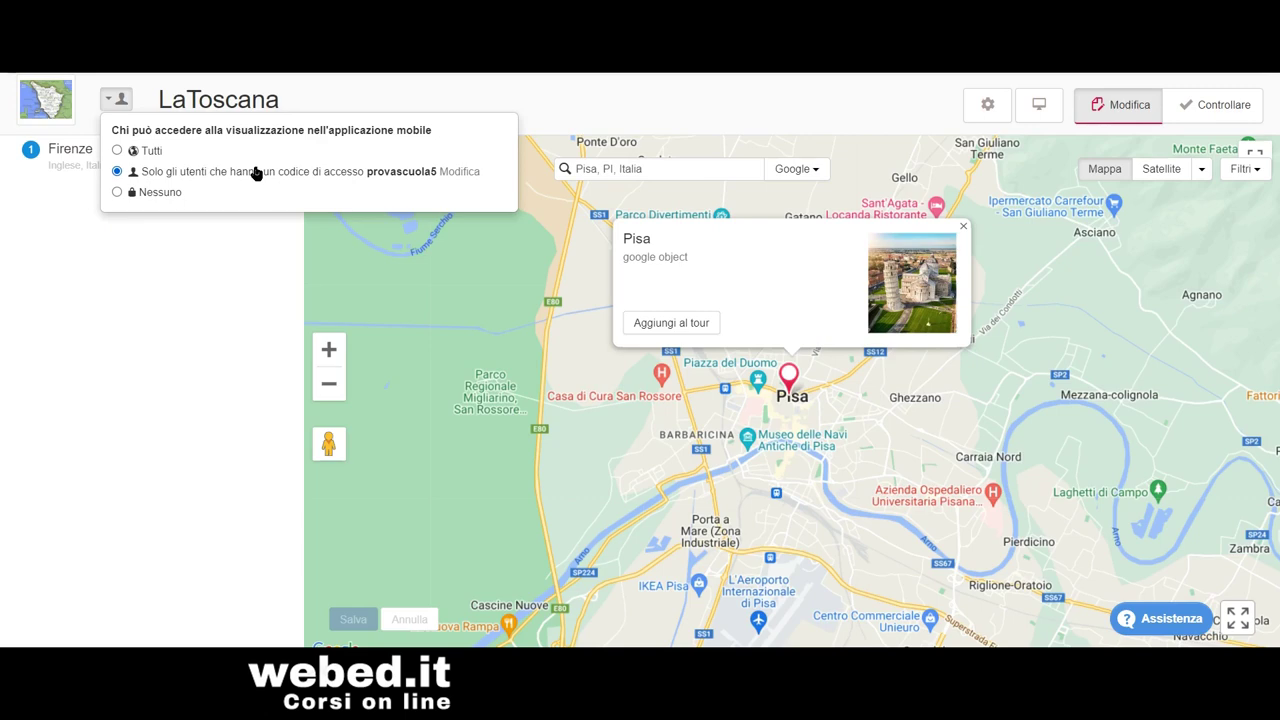
click(458, 176)
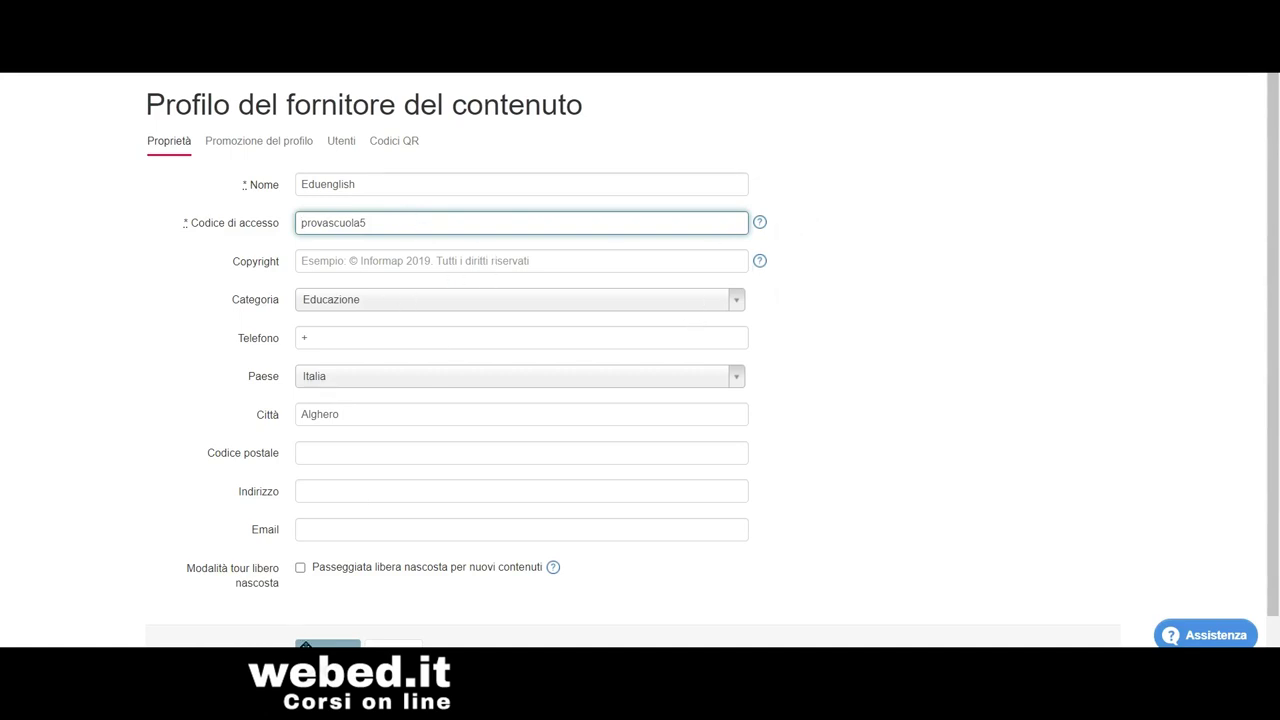
key(BackSpace)
text(3)
scroll(900, 135, down, 1)
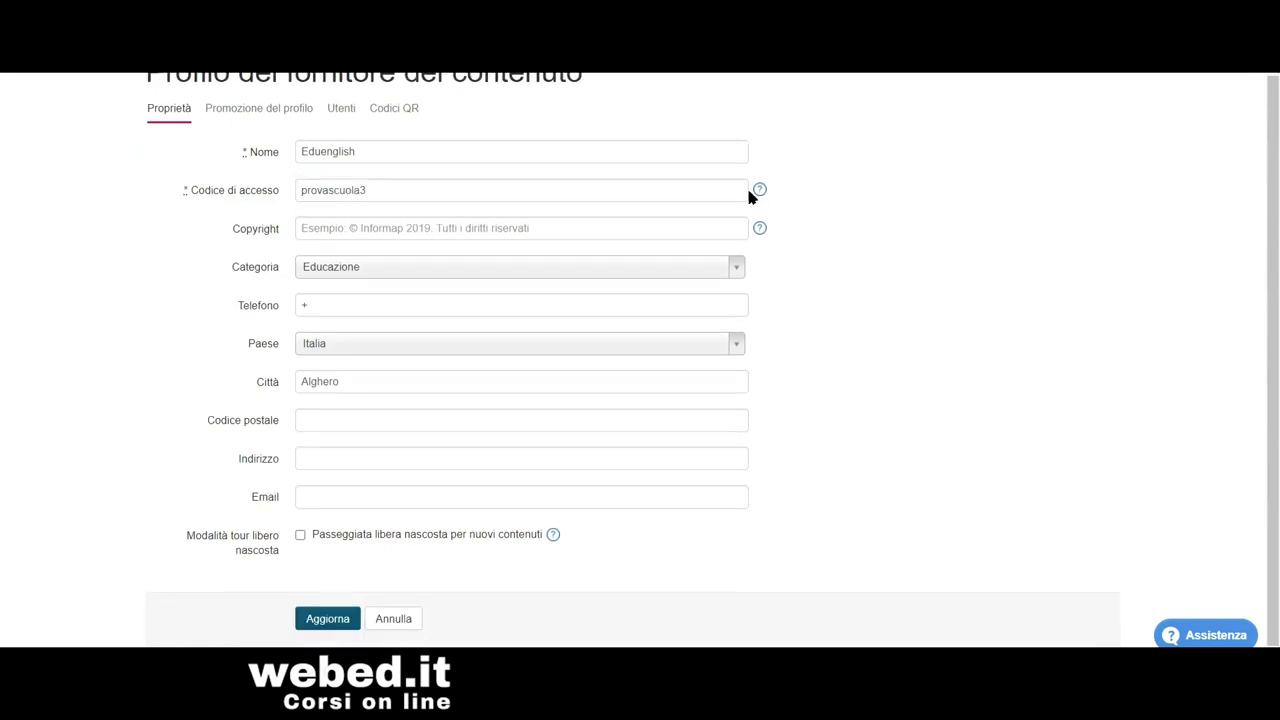
click(316, 618)
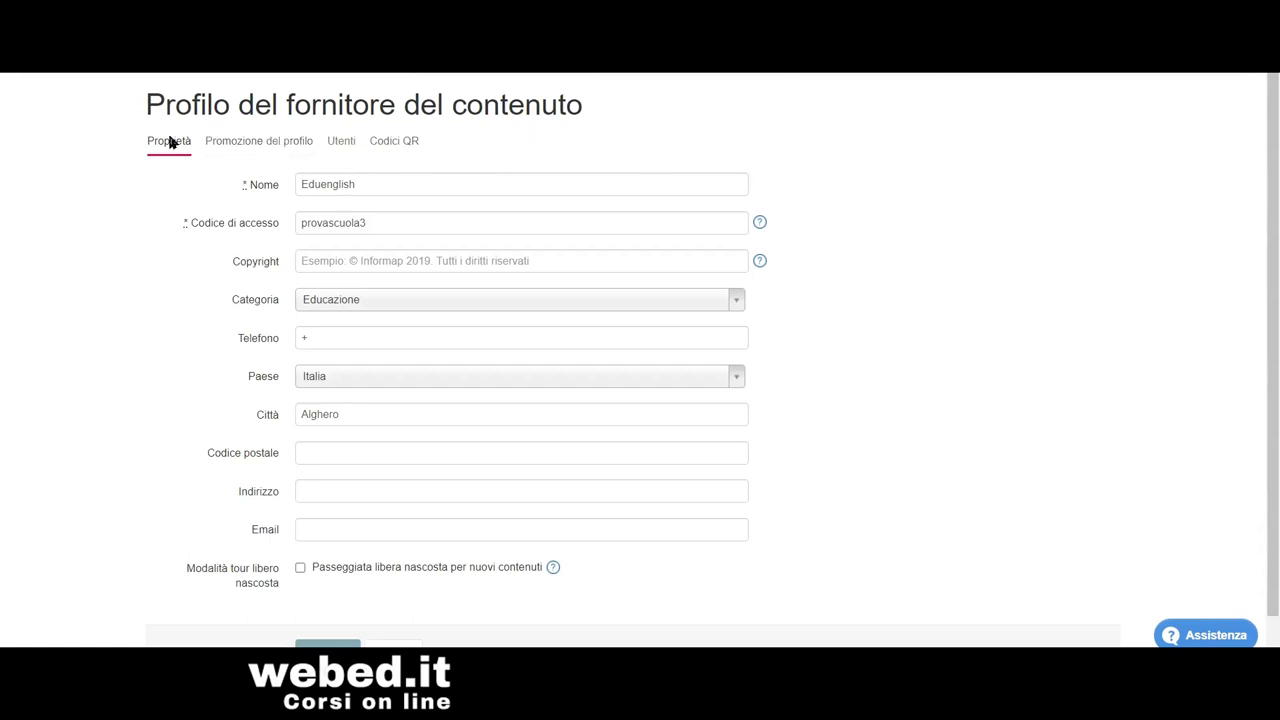
click(520, 222)
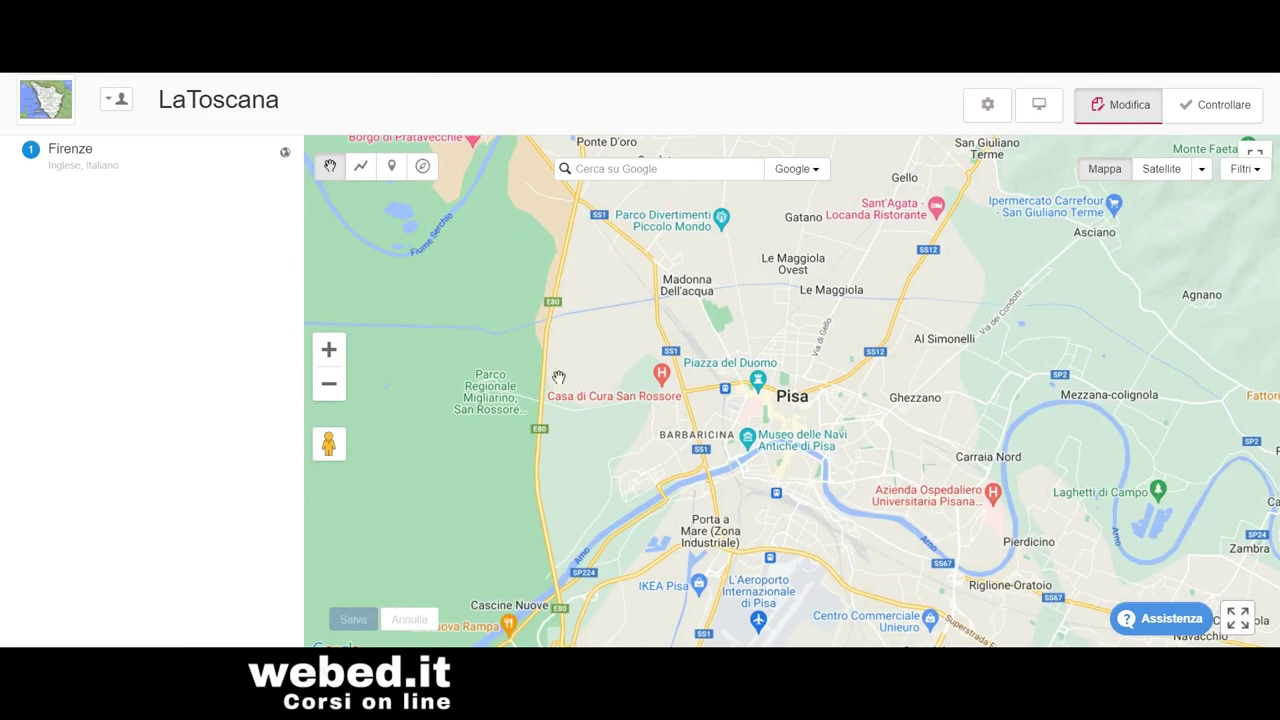
Step: Preview the LaToscana audio tour page, examining its language choices and its map with the Firenze stop
click(1040, 106)
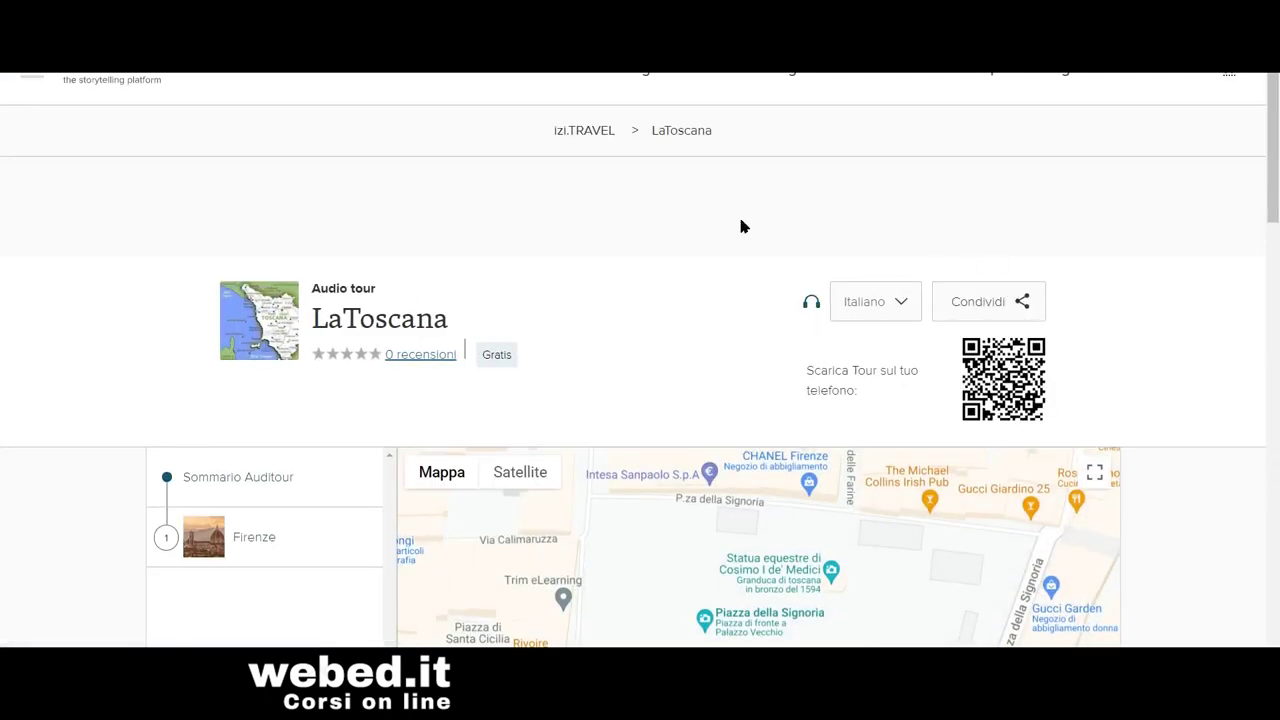
click(903, 303)
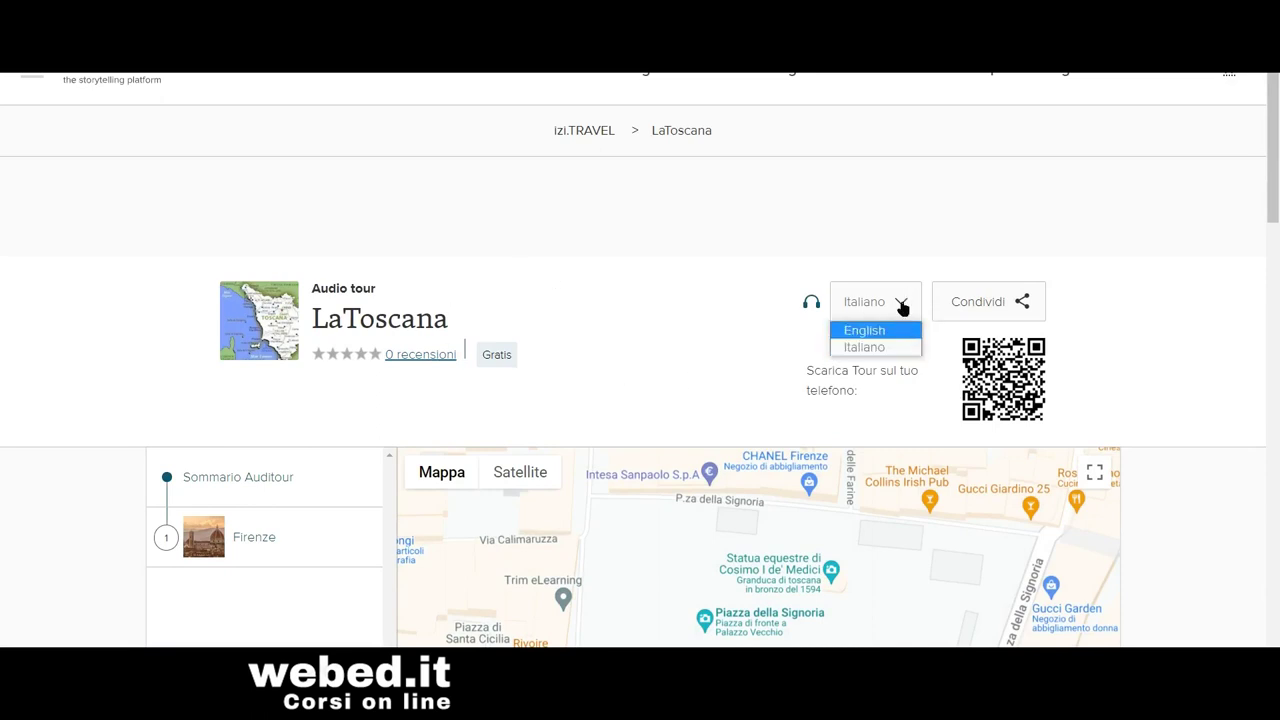
click(902, 304)
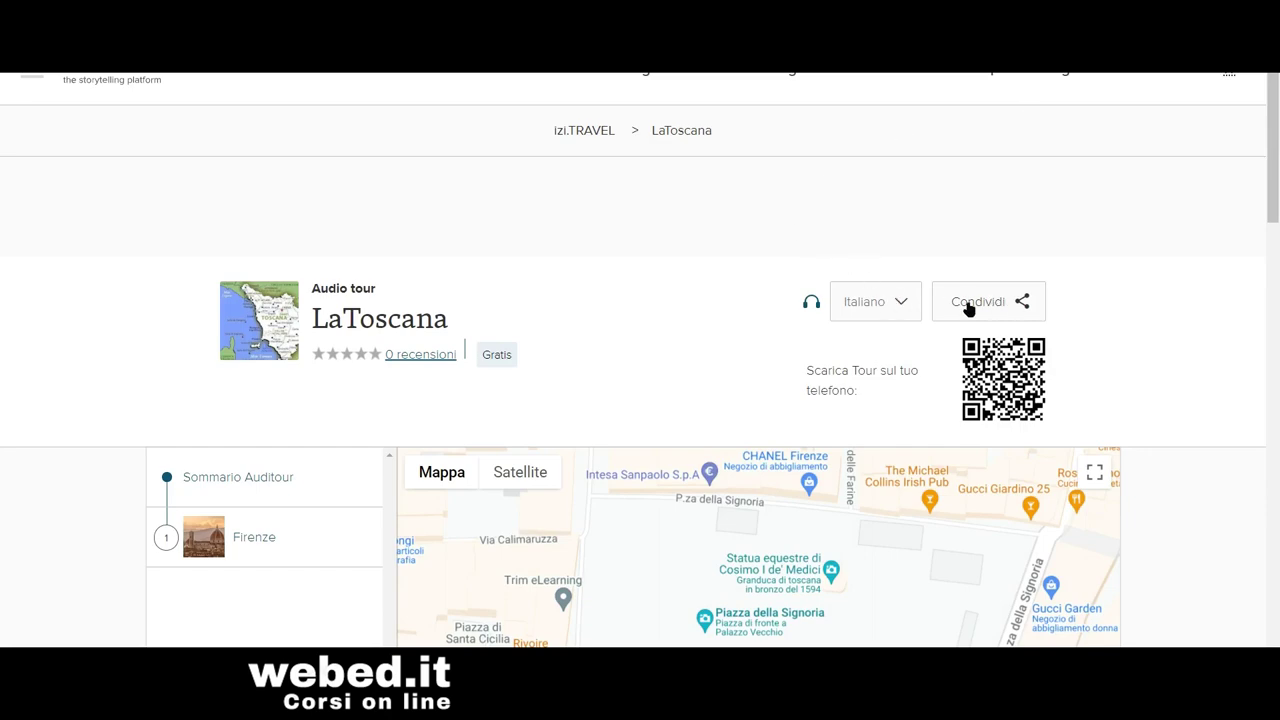
mouse_move(1273, 115)
mouse_down()
mouse_move(1276, 220)
mouse_move(1277, 133)
mouse_up()
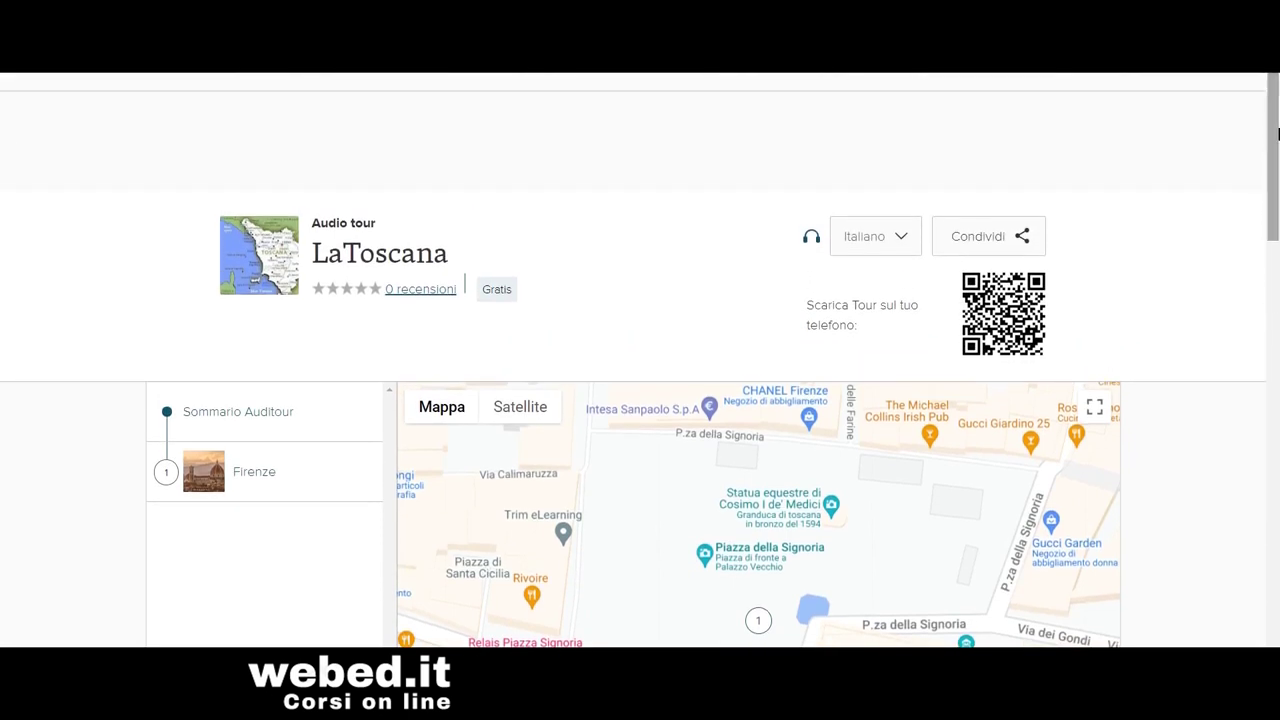